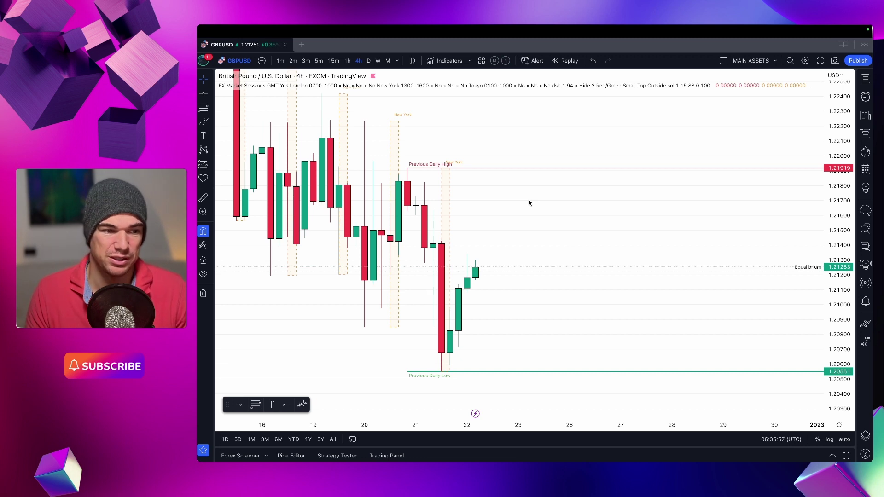
{"action": "scroll", "coordinate": [489, 220], "scroll_direction": "down", "scroll_amount": 2}
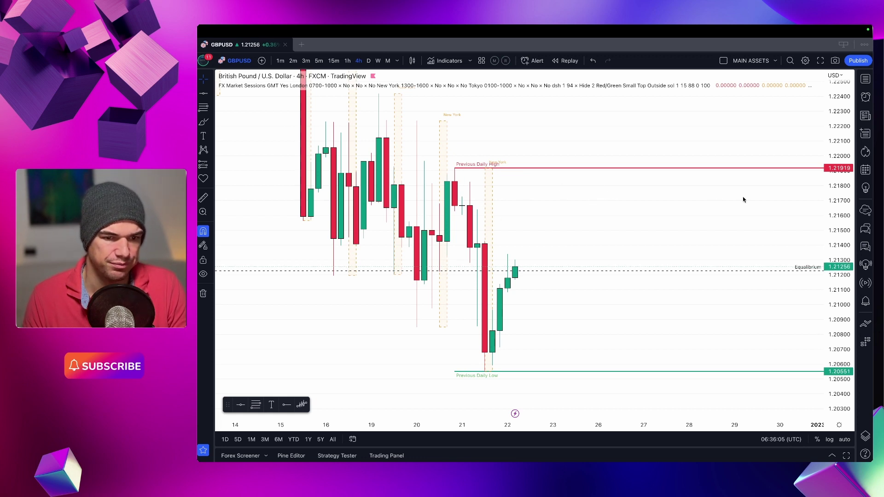
{"action": "scroll", "coordinate": [842, 148], "scroll_direction": "down", "scroll_amount": 1}
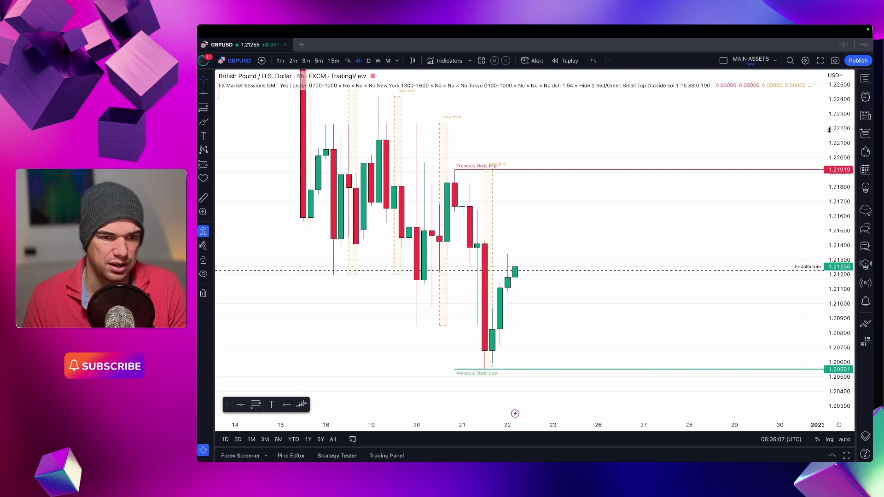
{"action": "scroll", "coordinate": [832, 136], "scroll_direction": "down", "scroll_amount": 1}
{"action": "scroll", "coordinate": [833, 136], "scroll_direction": "down", "scroll_amount": 1}
{"action": "scroll", "coordinate": [598, 197], "scroll_direction": "down", "scroll_amount": 5}
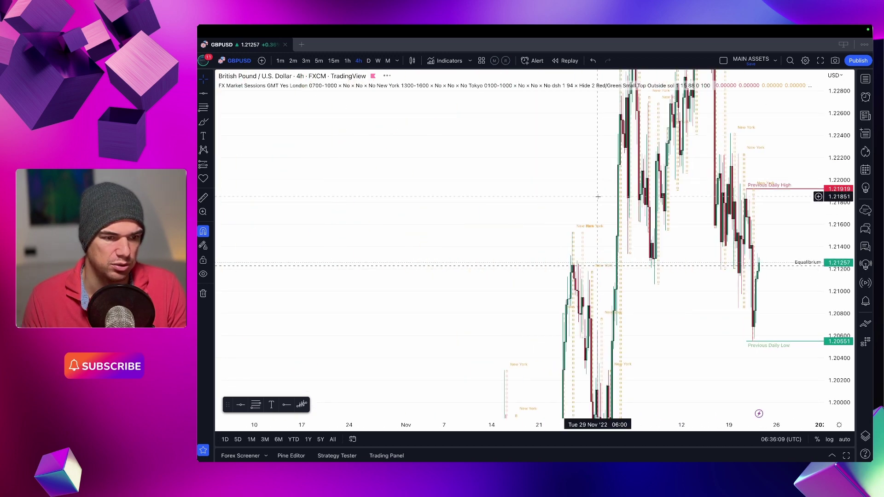
{"action": "scroll", "coordinate": [598, 197], "scroll_direction": "up", "scroll_amount": 3}
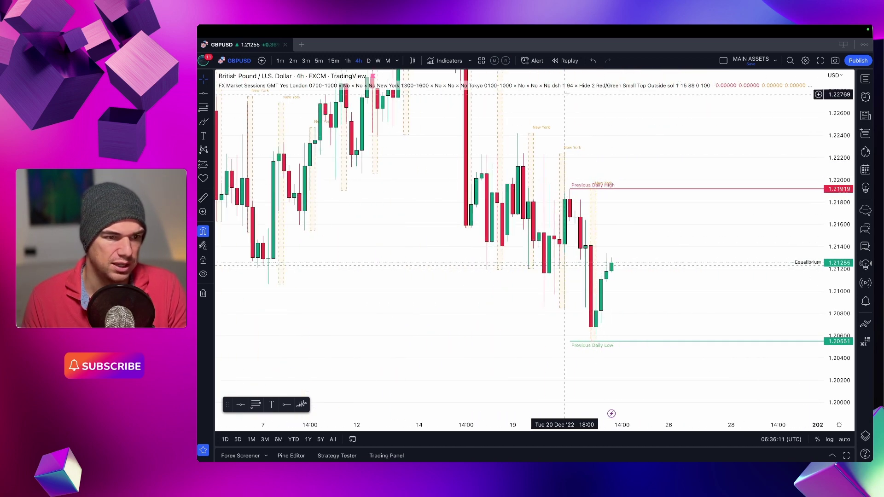
Check the London session times in the FX Market Sessions indicator's settings and hide the indicator on the chart.
{"action": "left_click", "coordinate": [445, 62]}
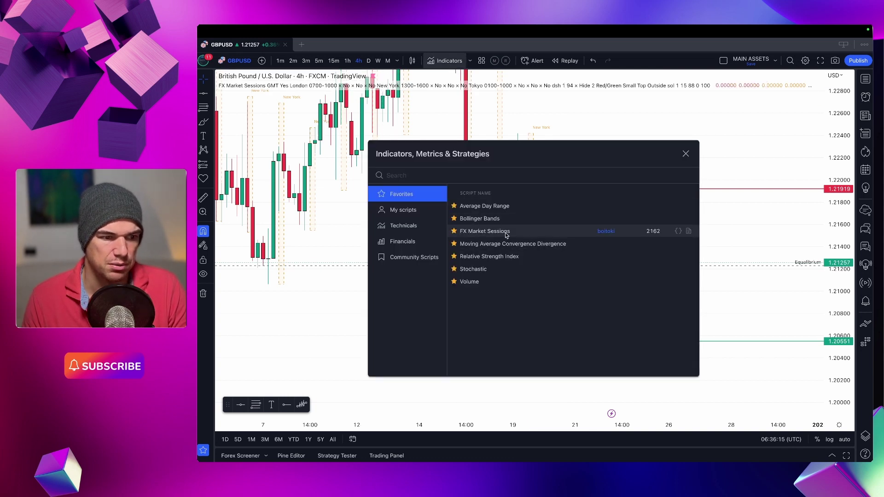
{"action": "left_click", "coordinate": [686, 155]}
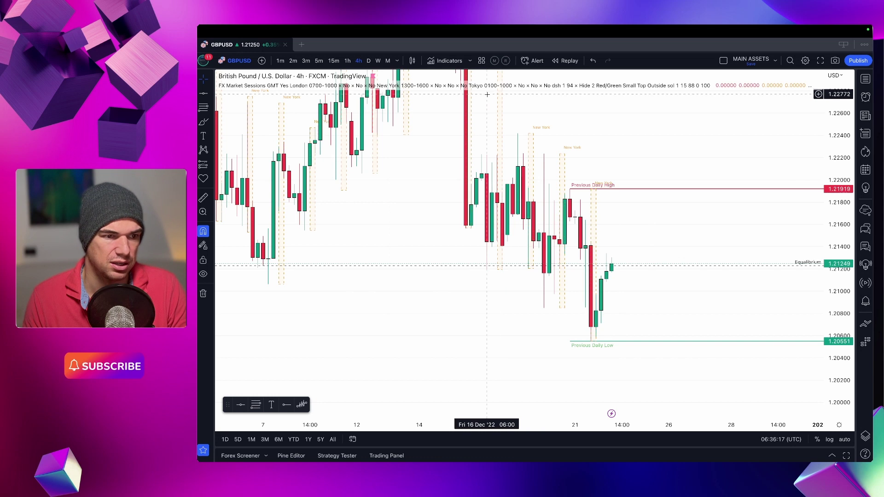
{"action": "double_click", "coordinate": [487, 85]}
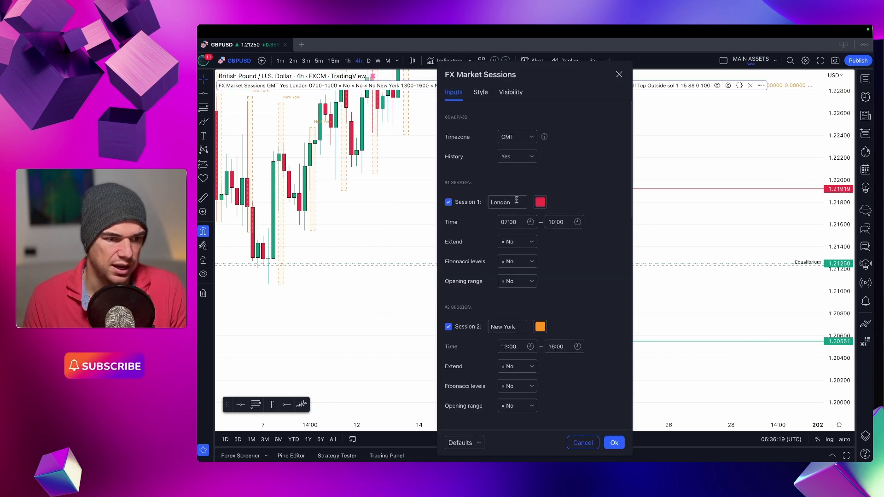
{"action": "left_click", "coordinate": [524, 222]}
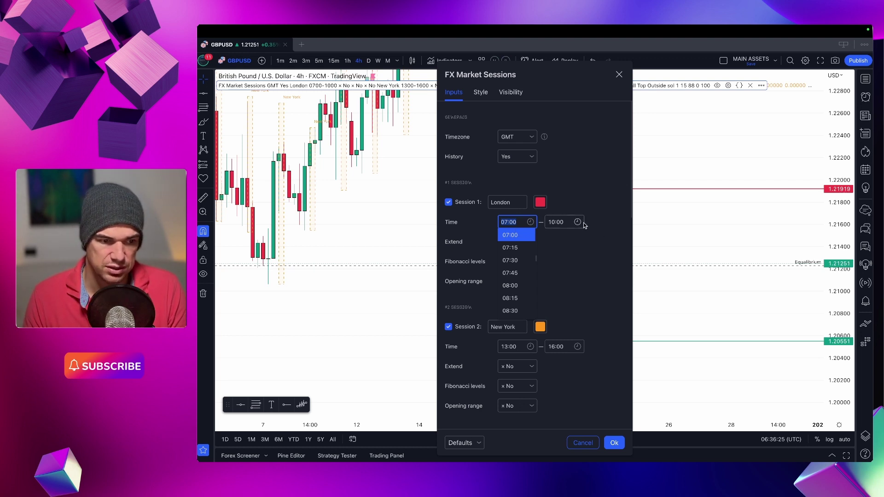
{"action": "left_click", "coordinate": [586, 293]}
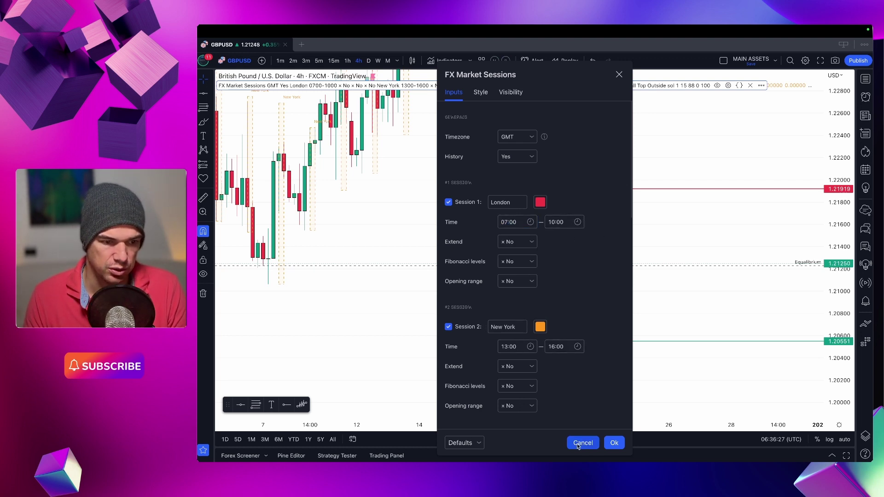
{"action": "left_click", "coordinate": [614, 443]}
Remove all existing drawings, including the previous daily high, previous daily low and equilibrium lines, from the GBPUSD chart.
{"action": "scroll", "coordinate": [581, 244], "scroll_direction": "up", "scroll_amount": 2}
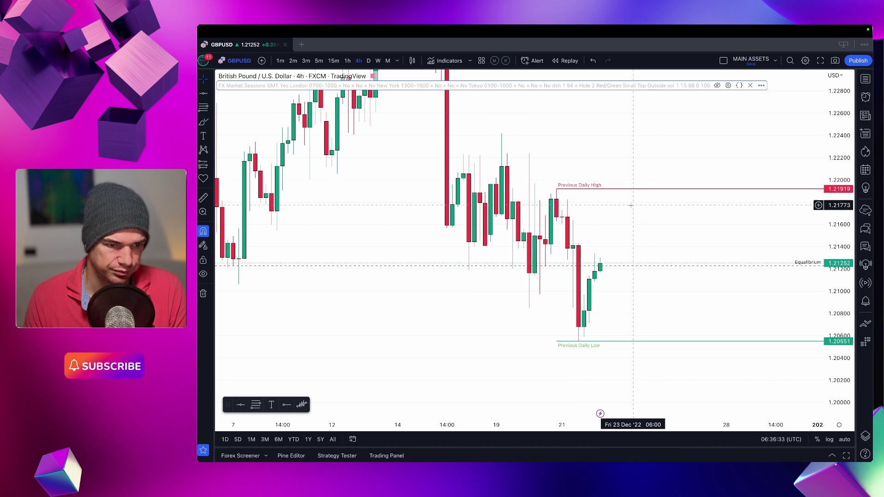
{"action": "scroll", "coordinate": [631, 206], "scroll_direction": "up", "scroll_amount": 5}
{"action": "scroll", "coordinate": [631, 206], "scroll_direction": "down", "scroll_amount": 2}
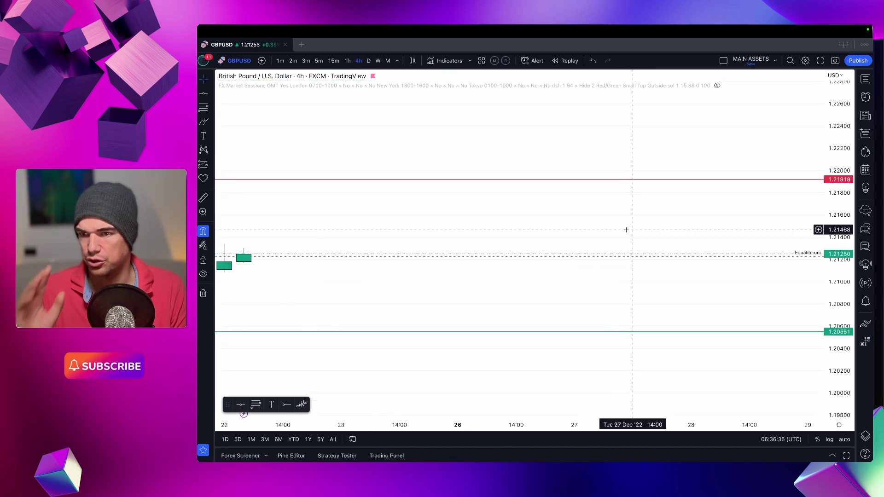
{"action": "left_click_drag", "start_coordinate": [521, 227], "coordinate": [661, 223]}
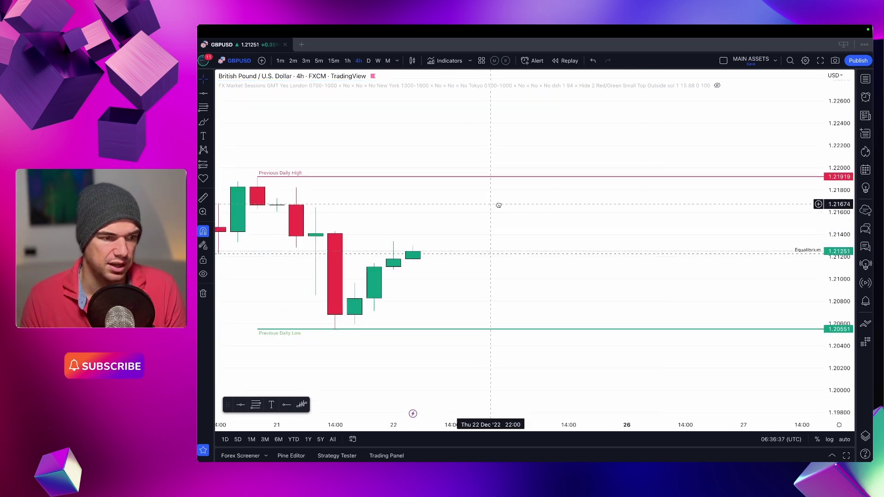
{"action": "left_click_drag", "start_coordinate": [499, 205], "coordinate": [618, 214]}
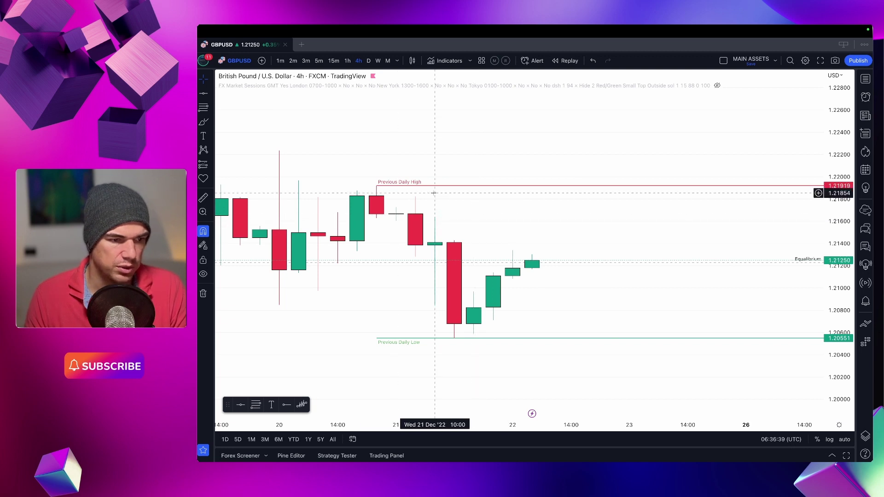
{"action": "right_click", "coordinate": [525, 167]}
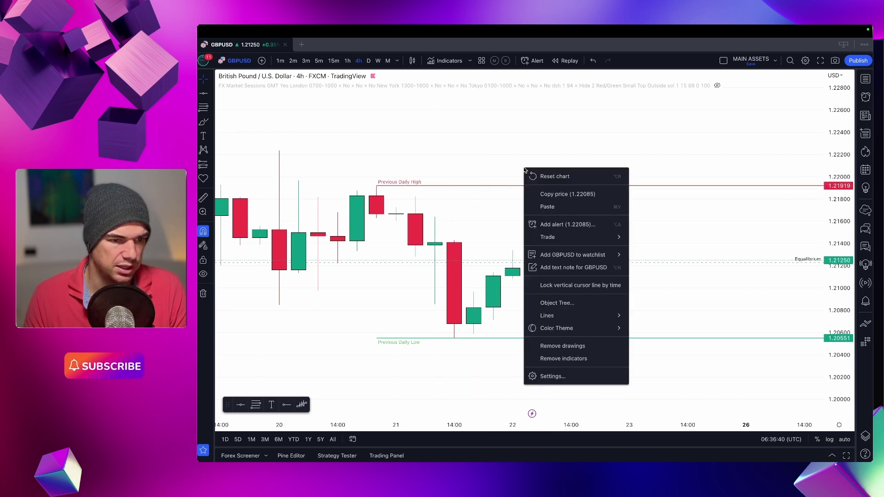
{"action": "left_click", "coordinate": [560, 357]}
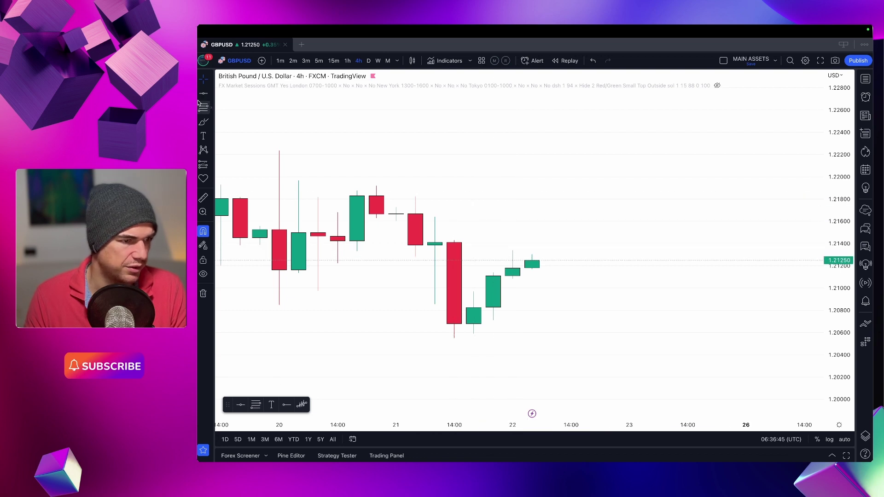
Switch the chart to the daily timeframe and start bar replay from Wed 21 Dec '22.
{"action": "left_click", "coordinate": [563, 67]}
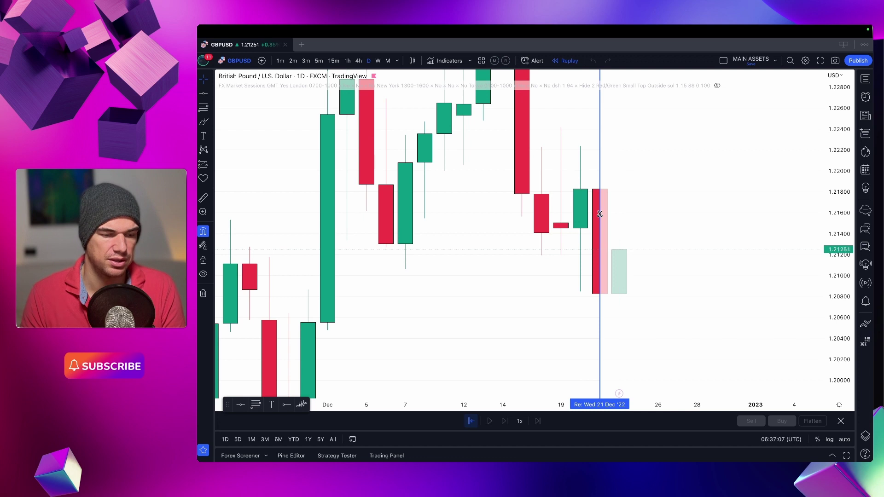
{"action": "left_click", "coordinate": [599, 214]}
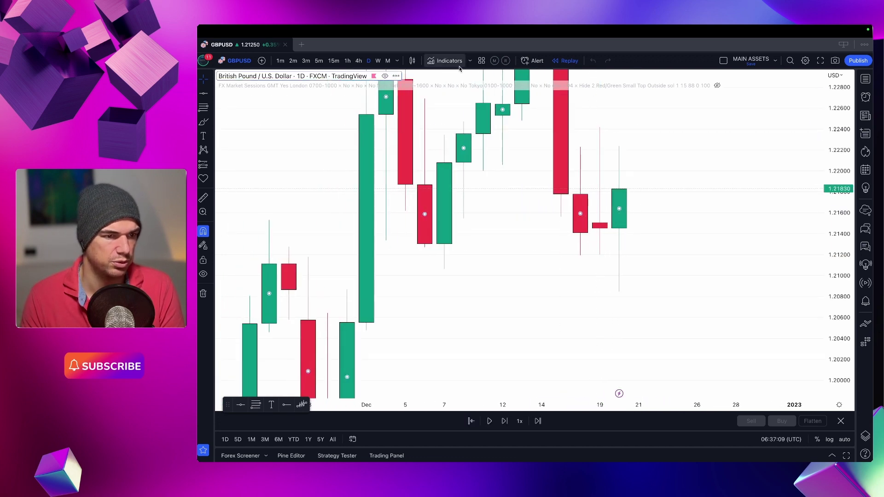
Draw a horizontal ray from the high of the 20 Dec '22 candle and apply the saved red Previous Daily High template.
{"action": "left_click", "coordinate": [209, 94]}
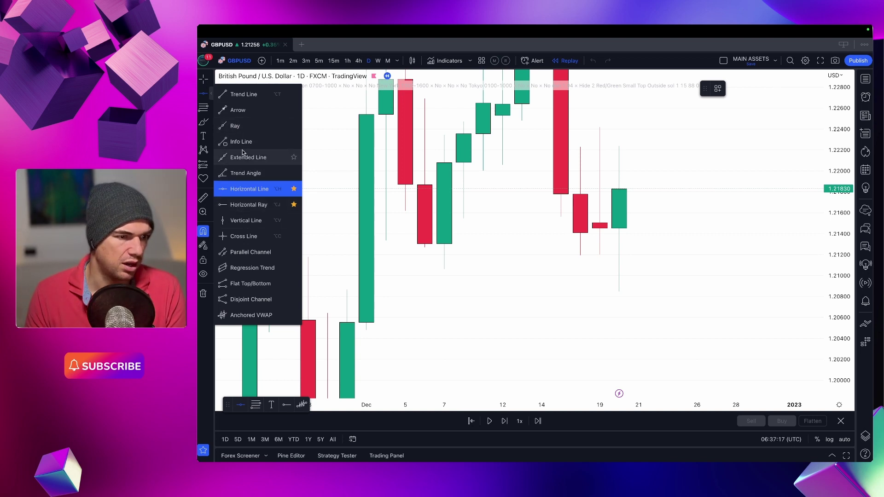
{"action": "left_click", "coordinate": [245, 205]}
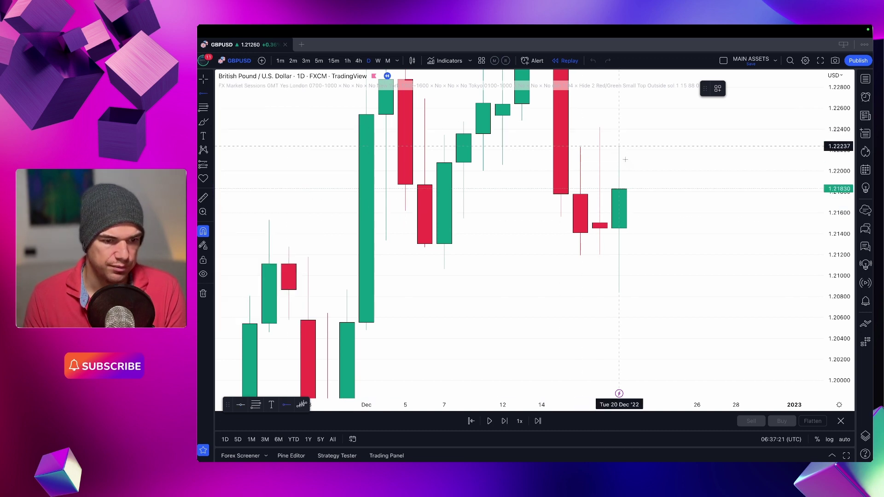
{"action": "left_click", "coordinate": [620, 146]}
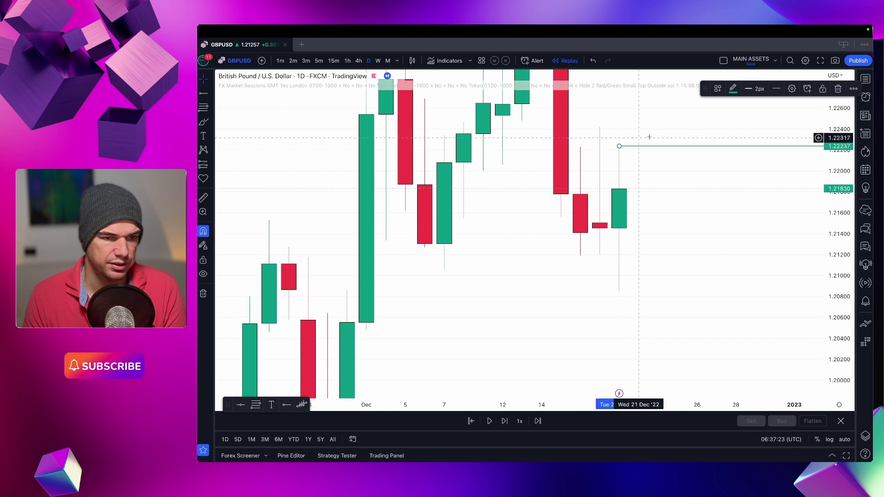
{"action": "left_click", "coordinate": [718, 88]}
{"action": "left_click", "coordinate": [732, 138]}
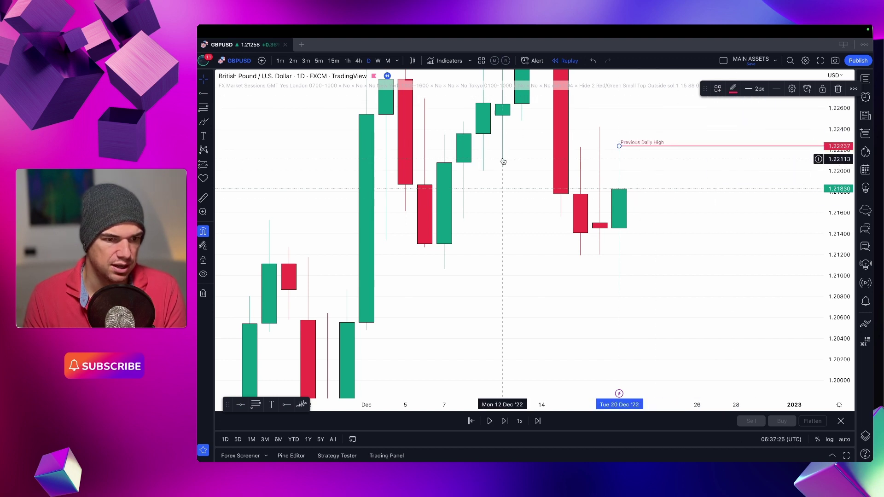
Draw a horizontal ray from the low of the 20 Dec '22 candle and apply the saved green Previous Daily Low template.
{"action": "left_click", "coordinate": [203, 106]}
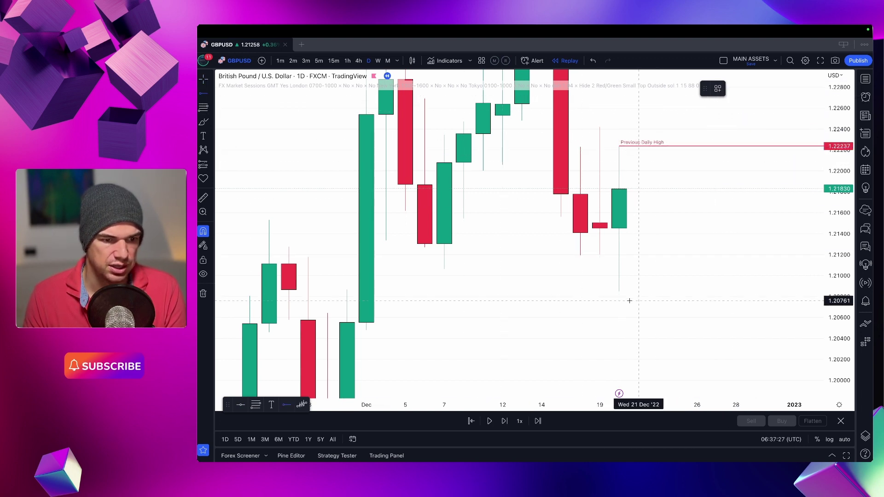
{"action": "left_click", "coordinate": [620, 292]}
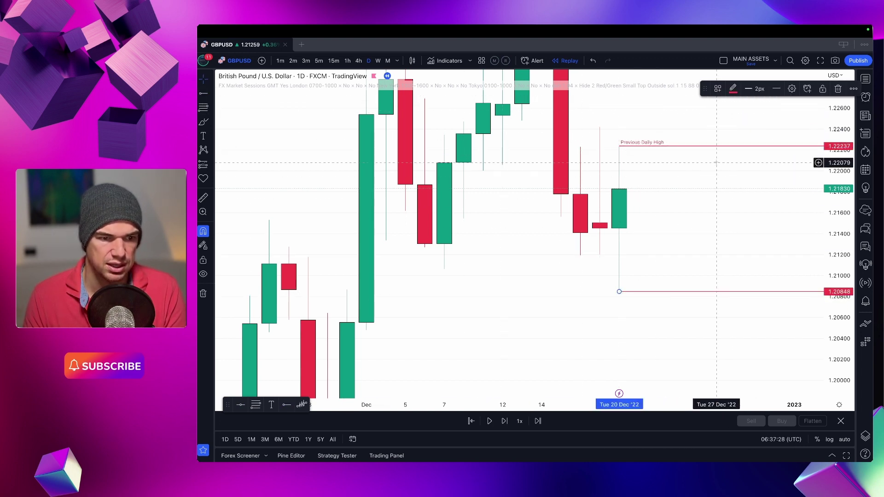
{"action": "left_click", "coordinate": [717, 89]}
{"action": "left_click", "coordinate": [727, 149]}
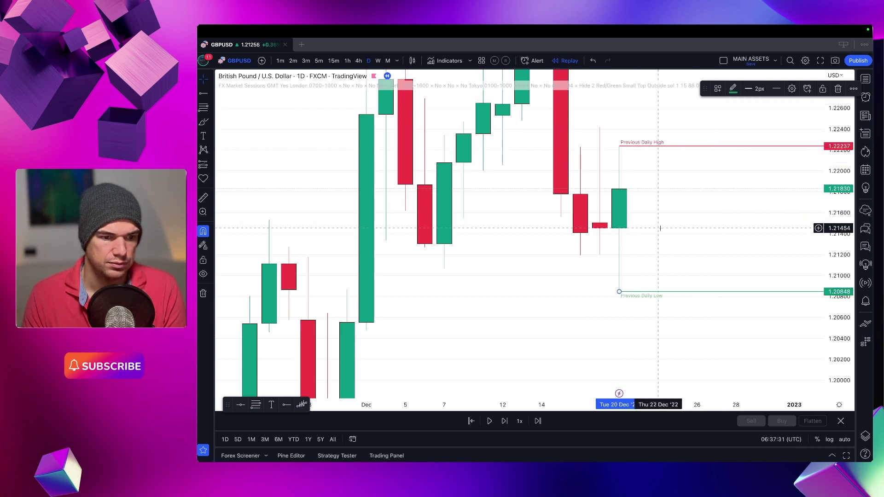
Draw a Fibonacci retracement from the Previous Daily Low line up to the Previous Daily High line.
{"action": "left_click_drag", "start_coordinate": [687, 255], "coordinate": [607, 250]}
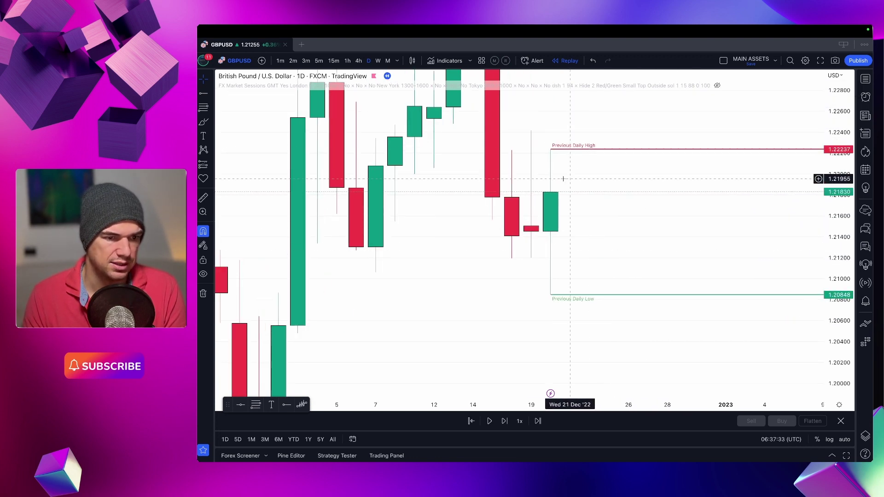
{"action": "left_click", "coordinate": [203, 109]}
{"action": "left_click", "coordinate": [551, 295]}
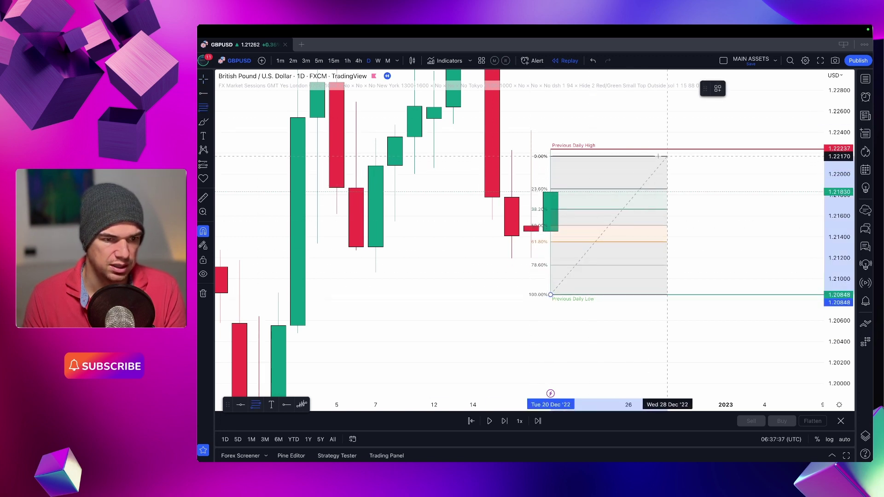
{"action": "left_click", "coordinate": [668, 149]}
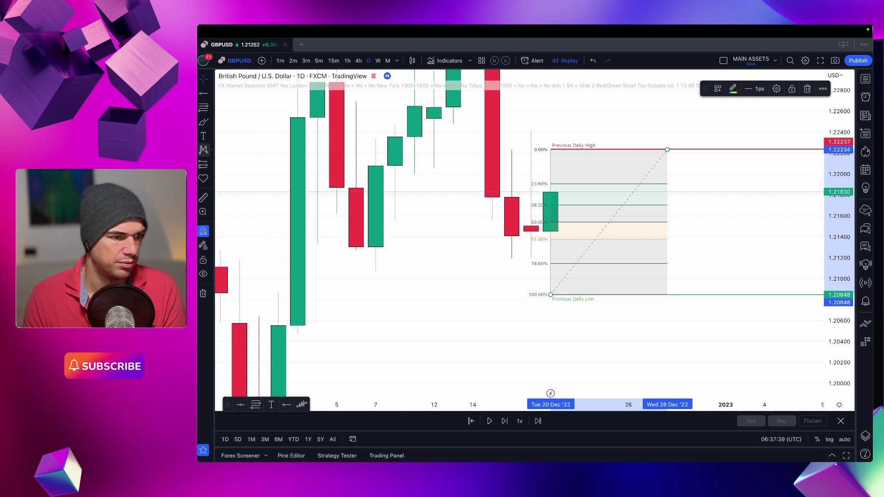
Place a horizontal line on the 50% level of the Fibonacci retracement and apply the Equilibrium template.
{"action": "left_click", "coordinate": [210, 95]}
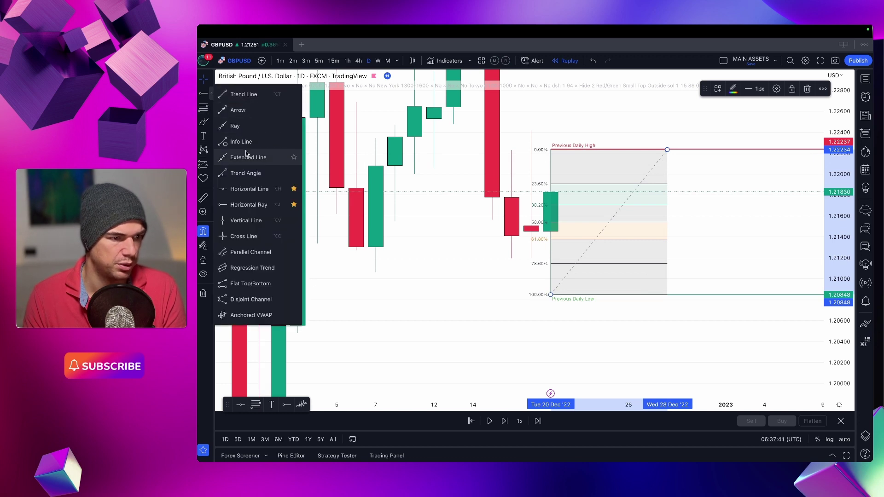
{"action": "left_click", "coordinate": [253, 190]}
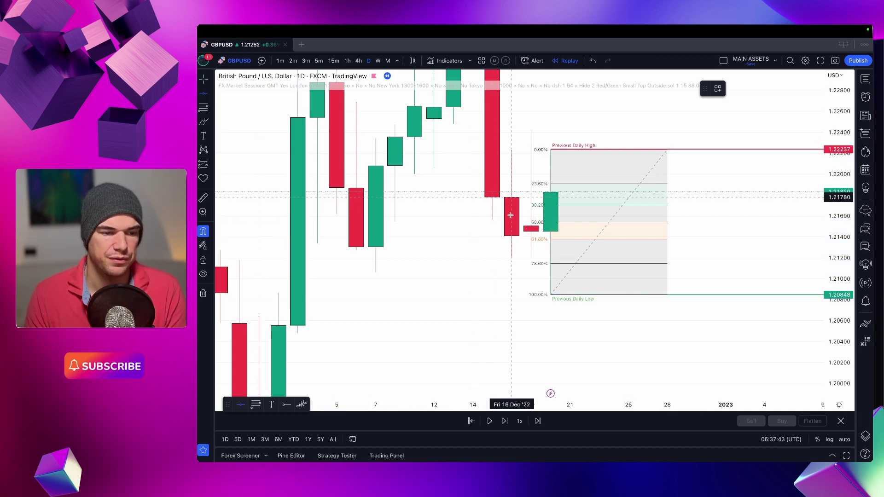
{"action": "left_click", "coordinate": [613, 223]}
{"action": "double_click", "coordinate": [766, 225]}
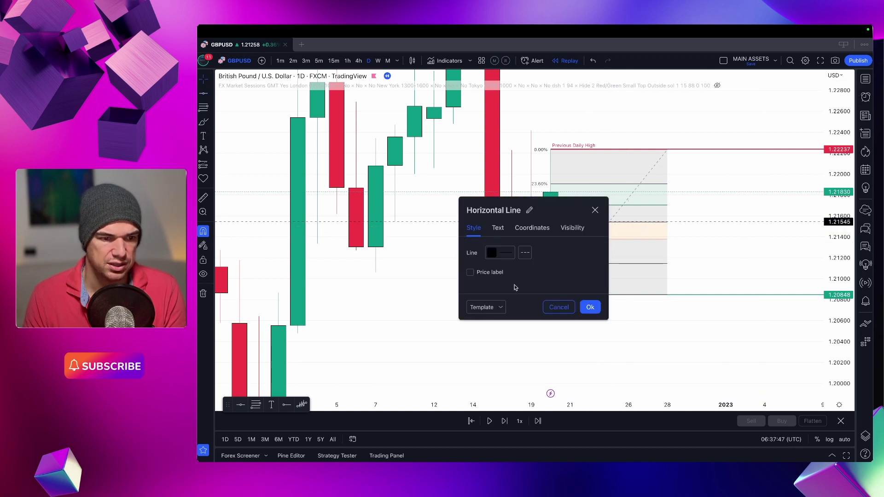
{"action": "left_click", "coordinate": [485, 307]}
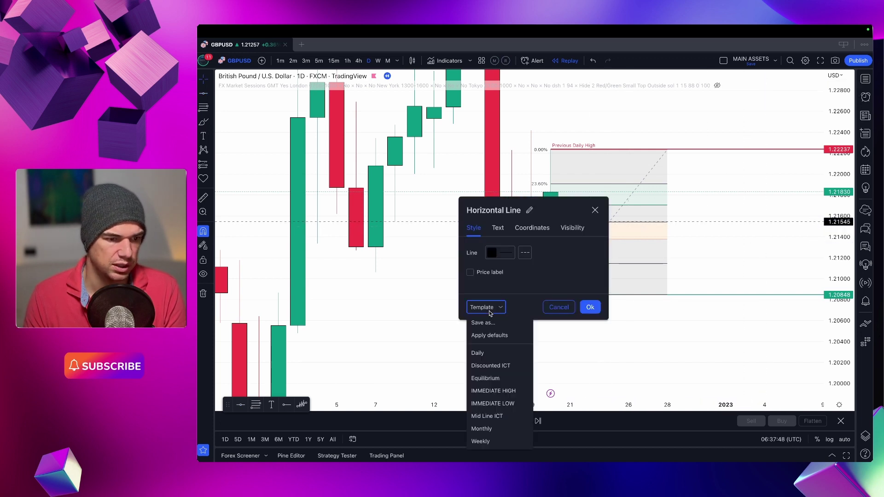
{"action": "left_click", "coordinate": [489, 378]}
{"action": "left_click", "coordinate": [590, 307]}
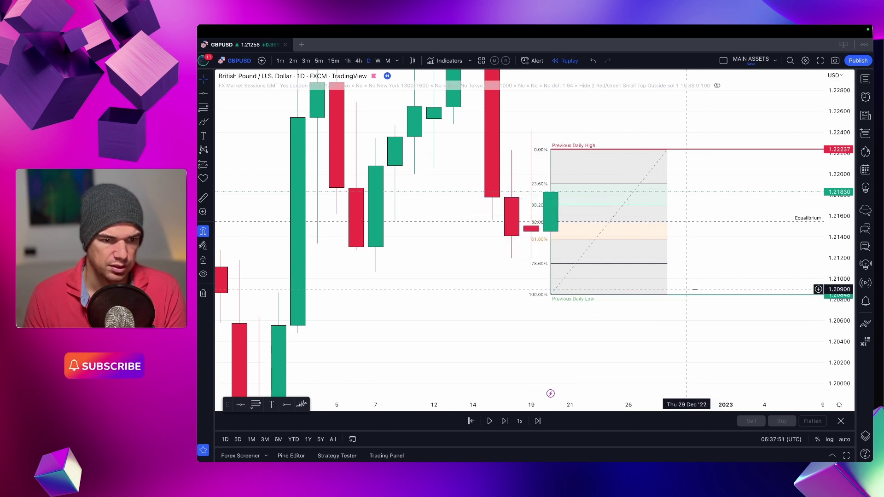
Delete the Fibonacci retracement and switch the chart to the 15-minute timeframe.
{"action": "left_click", "coordinate": [649, 267]}
{"action": "key", "text": "Delete"}
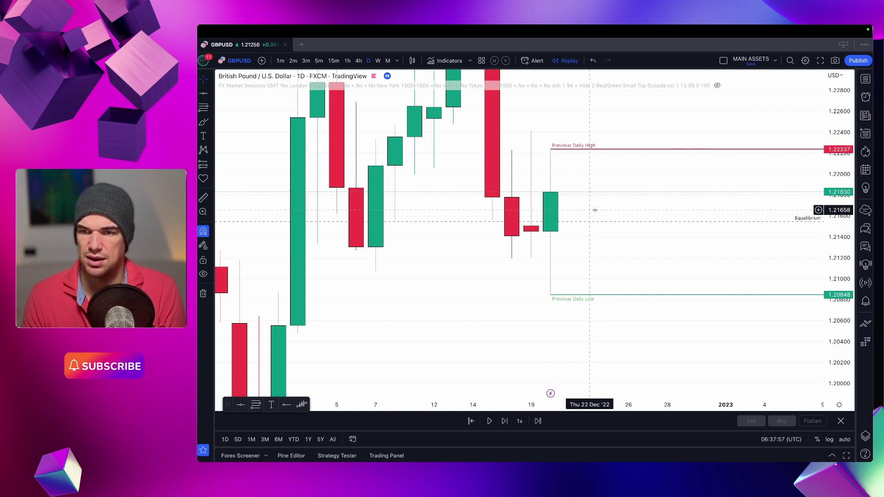
{"action": "scroll", "coordinate": [588, 212], "scroll_direction": "right", "scroll_amount": 3}
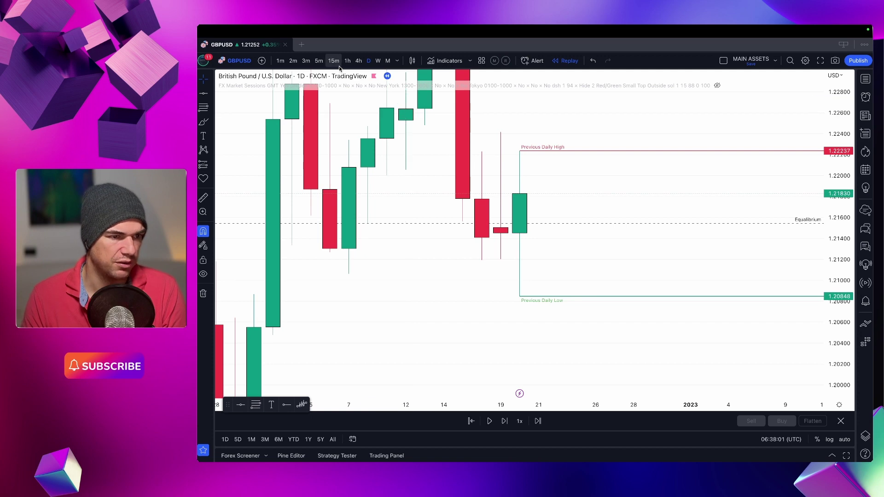
{"action": "left_click", "coordinate": [339, 66]}
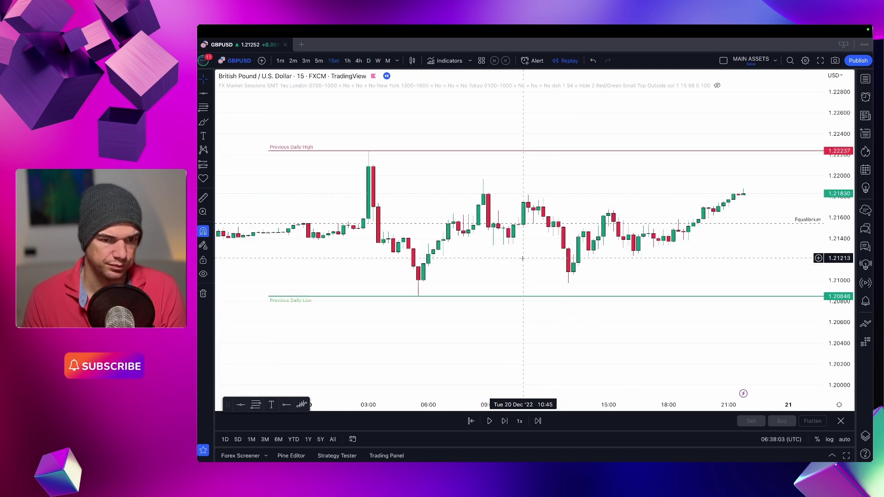
{"action": "scroll", "coordinate": [524, 259], "scroll_direction": "down", "scroll_amount": 5}
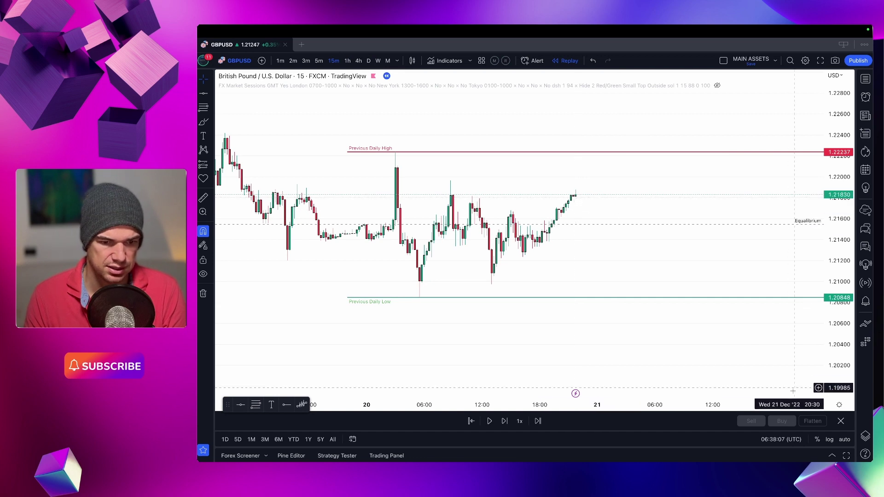
{"action": "left_click", "coordinate": [788, 439]}
{"action": "left_click", "coordinate": [779, 327]}
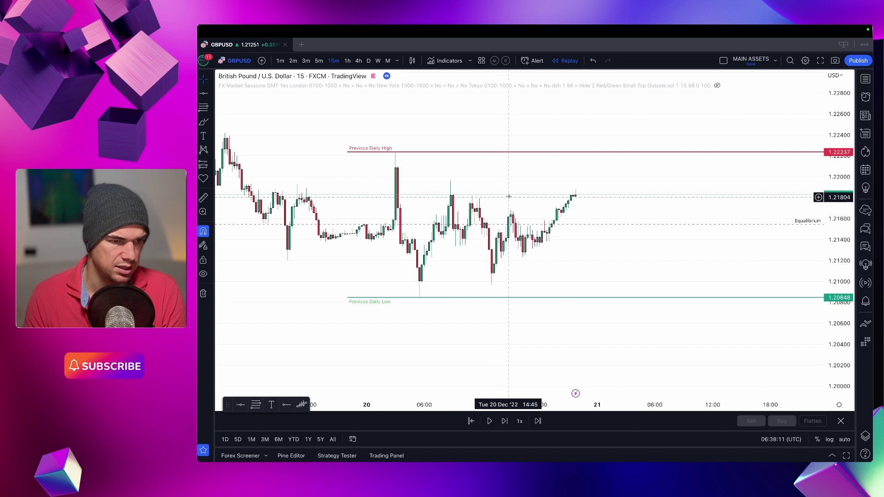
{"action": "left_click", "coordinate": [567, 60]}
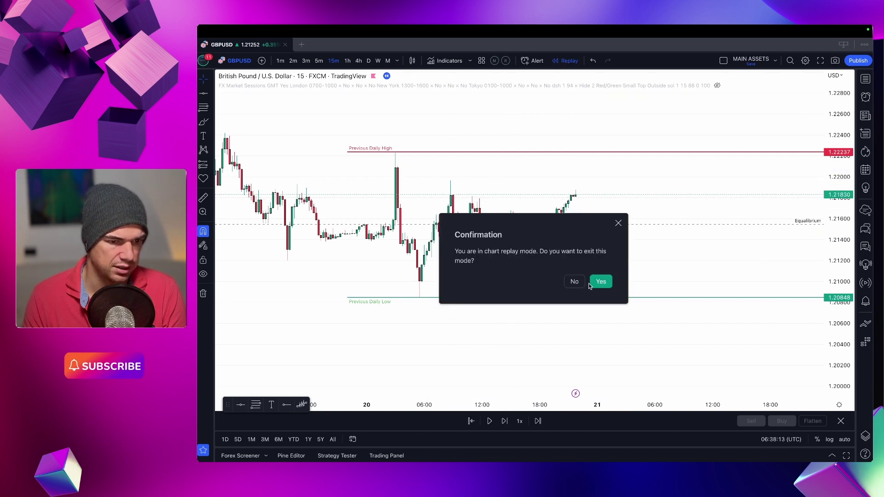
{"action": "left_click", "coordinate": [619, 224]}
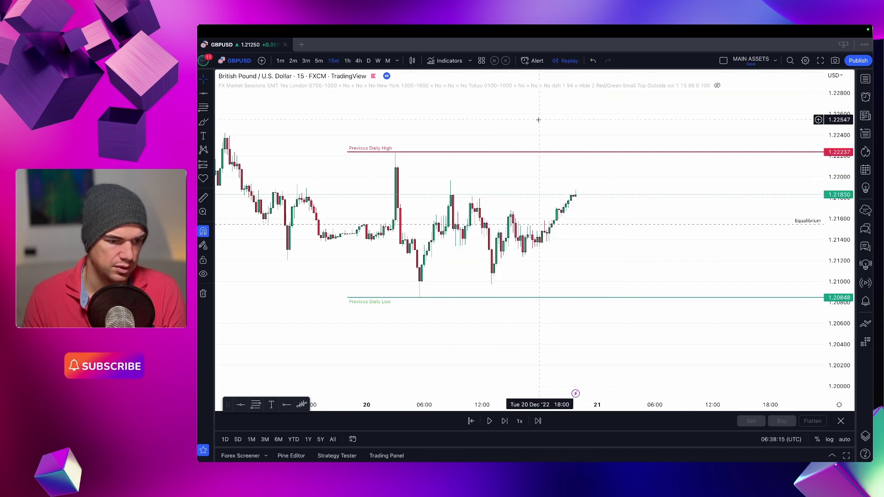
Restart the 15-minute bar replay from just before 07:00 on 20 Dec '22, shortly after the Previous Daily Low, and study the candles.
{"action": "left_click", "coordinate": [472, 421]}
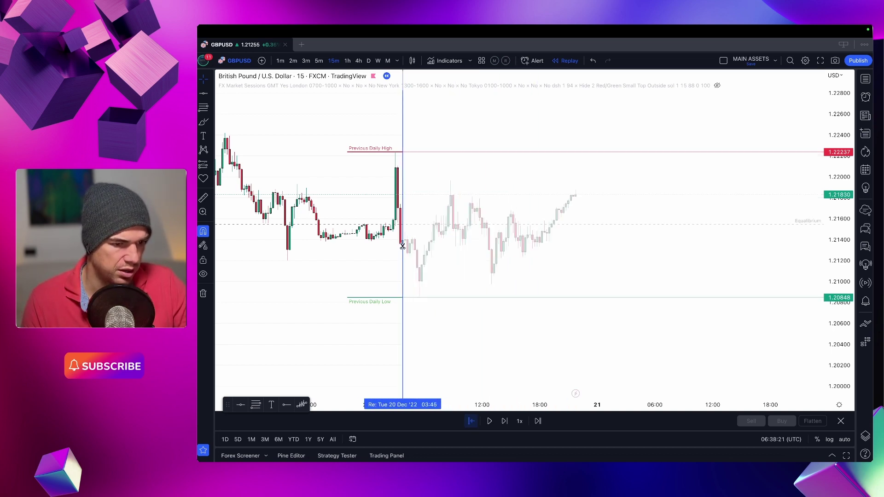
{"action": "left_click", "coordinate": [433, 243]}
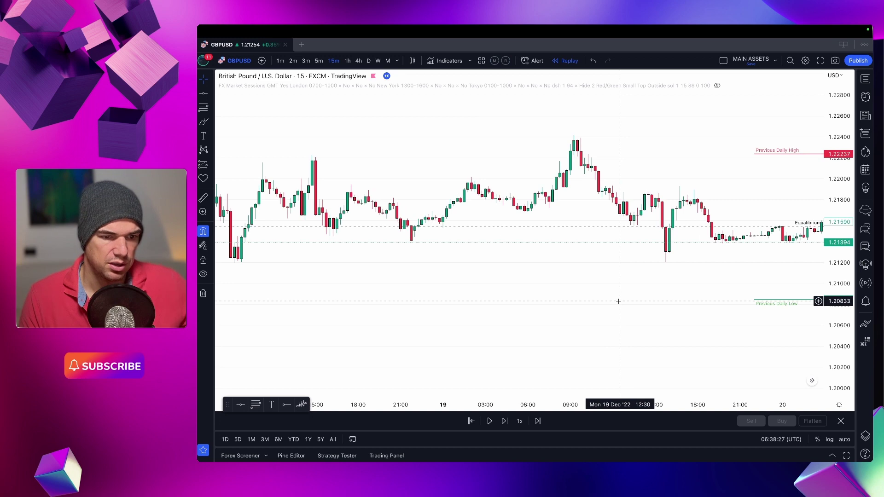
{"action": "scroll", "coordinate": [619, 301], "scroll_direction": "right", "scroll_amount": 10}
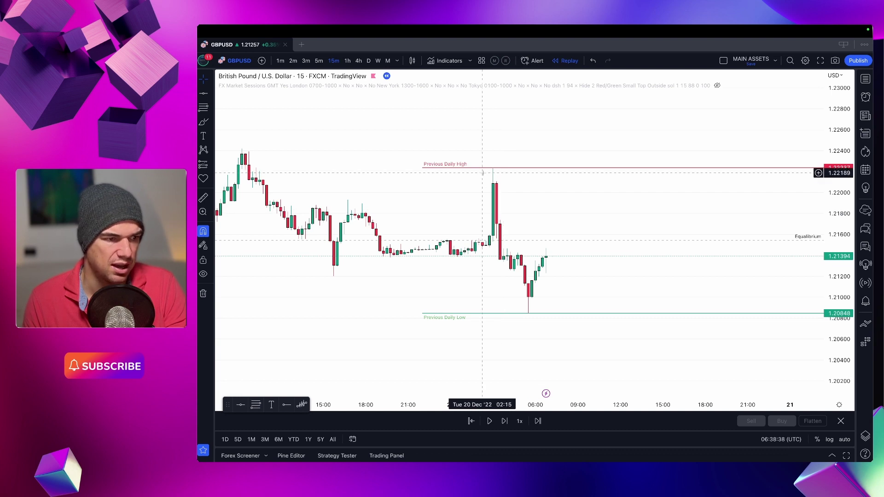
{"action": "scroll", "coordinate": [567, 253], "scroll_direction": "up", "scroll_amount": 1}
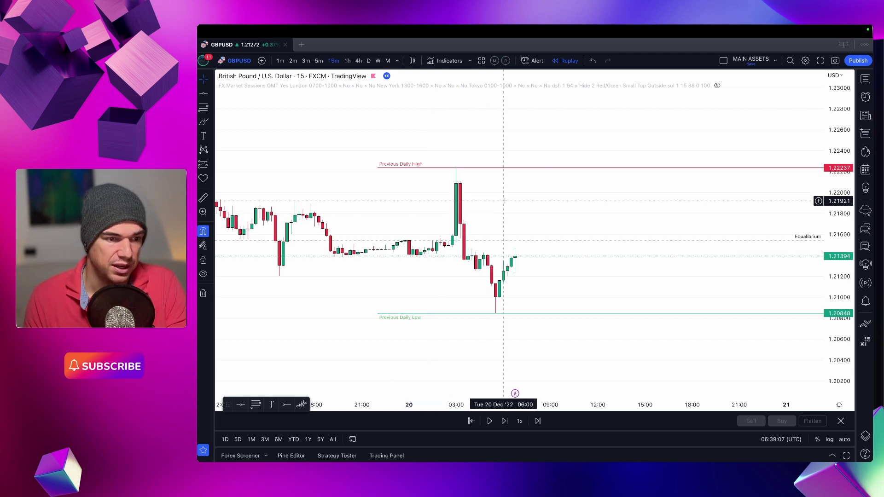
{"action": "scroll", "coordinate": [500, 201], "scroll_direction": "right", "scroll_amount": 3}
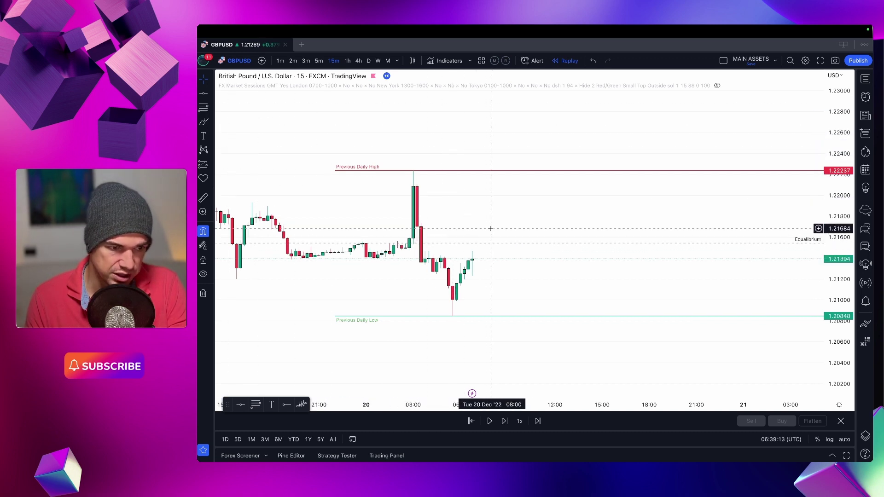
{"action": "scroll", "coordinate": [480, 259], "scroll_direction": "right", "scroll_amount": 1}
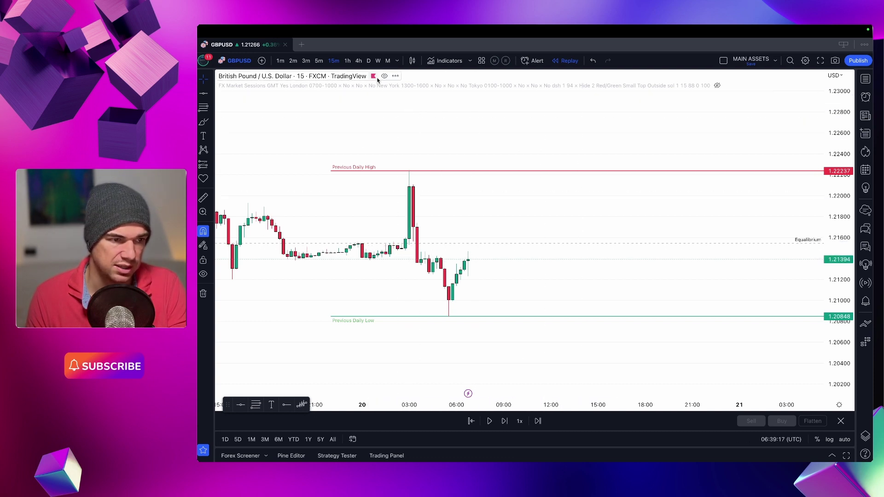
Switch the chart to the daily timeframe and bring the December candles into view.
{"action": "left_click", "coordinate": [368, 61]}
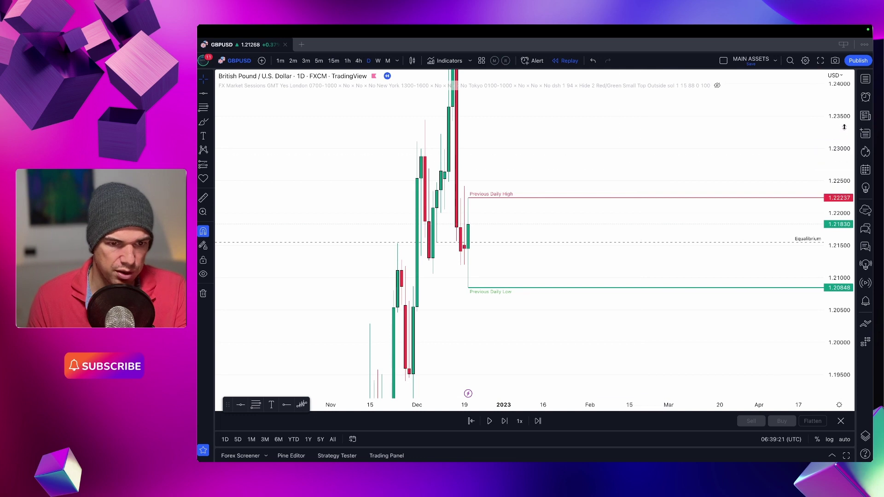
{"action": "scroll", "coordinate": [572, 184], "scroll_direction": "right", "scroll_amount": 2}
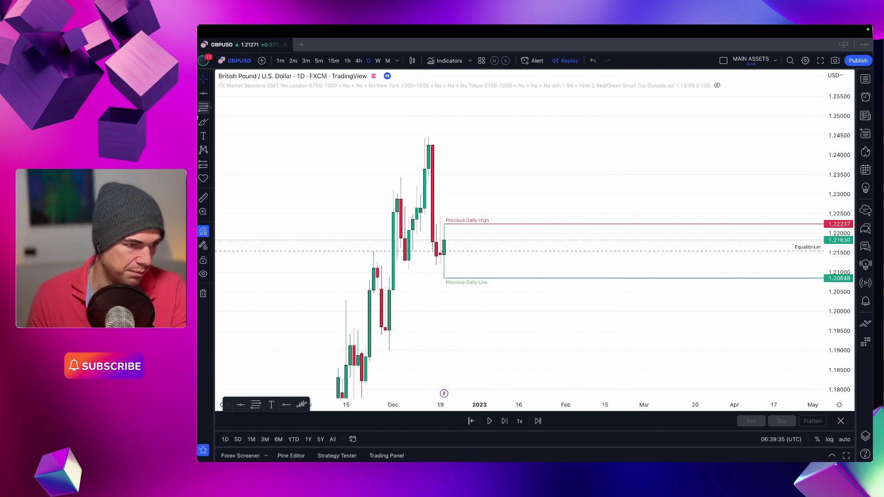
Draw a Fibonacci retracement from the 30 Nov '22 low up to the mid-December high, check its levels and delete it.
{"action": "left_click", "coordinate": [203, 108]}
{"action": "left_click", "coordinate": [389, 351]}
{"action": "left_click", "coordinate": [488, 199]}
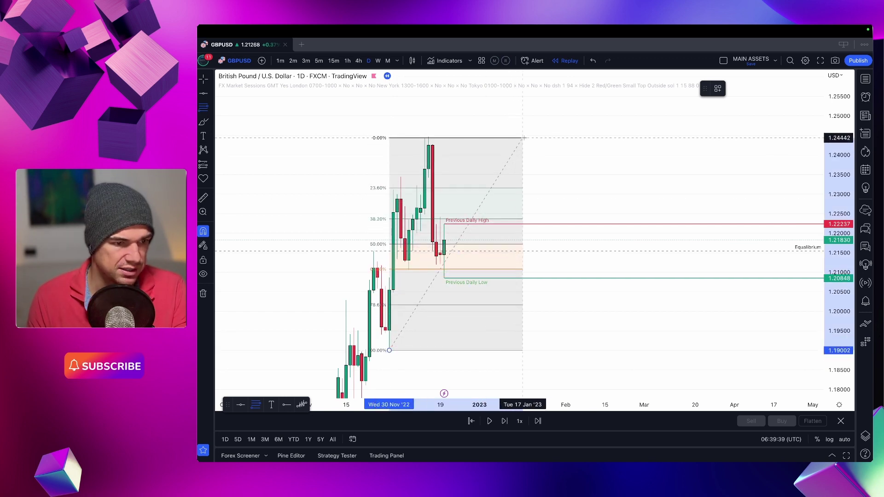
{"action": "left_click", "coordinate": [527, 137]}
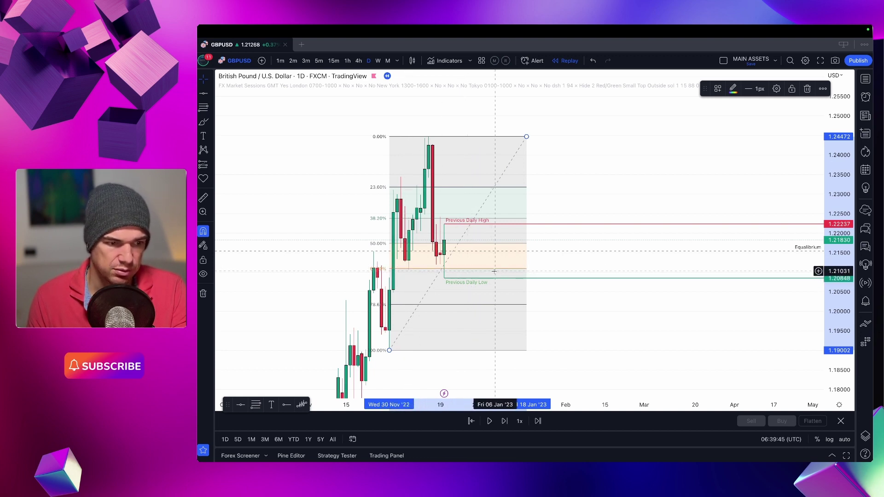
{"action": "key", "text": "Delete"}
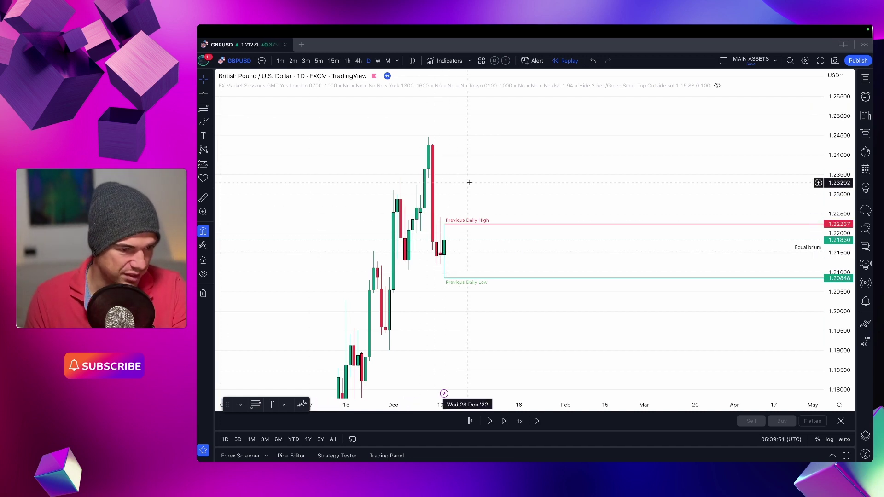
Draw a rectangle over the fair value gap starting 30 Nov '22, from about 1.2106 down to 1.2087, extended to 31 Jan '23.
{"action": "scroll", "coordinate": [516, 152], "scroll_direction": "left", "scroll_amount": 3}
{"action": "left_click_drag", "start_coordinate": [829, 141], "coordinate": [756, 207]}
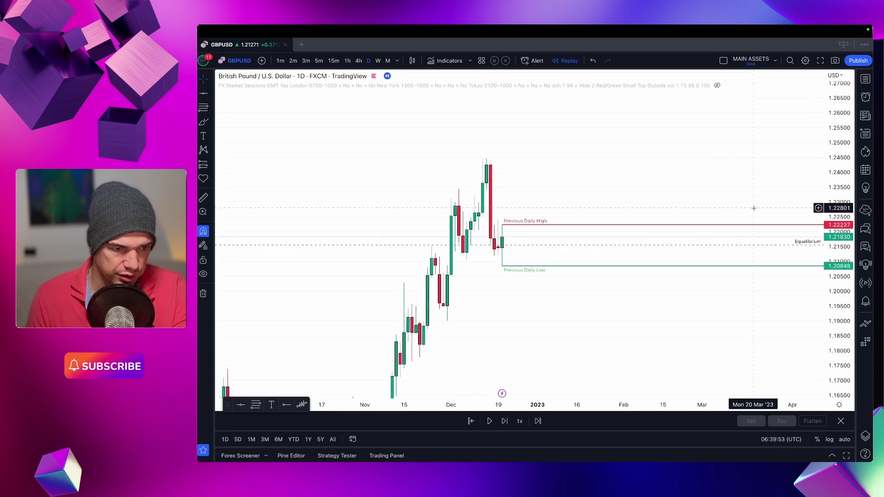
{"action": "scroll", "coordinate": [468, 191], "scroll_direction": "right", "scroll_amount": 5}
{"action": "scroll", "coordinate": [510, 204], "scroll_direction": "up", "scroll_amount": 3}
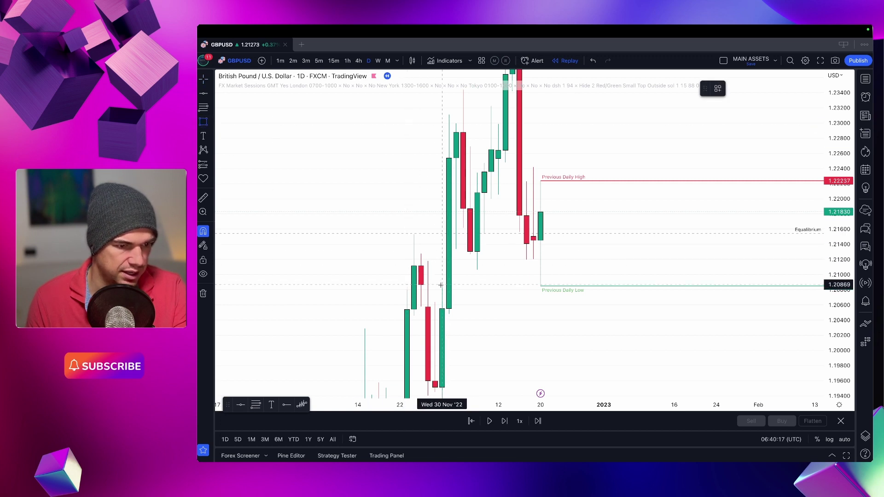
{"action": "left_click_drag", "start_coordinate": [440, 285], "coordinate": [752, 271]}
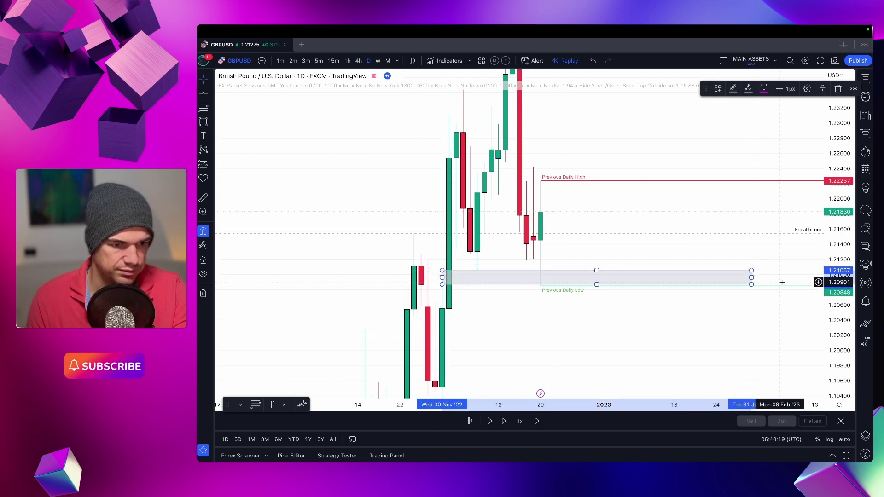
{"action": "left_click", "coordinate": [649, 312]}
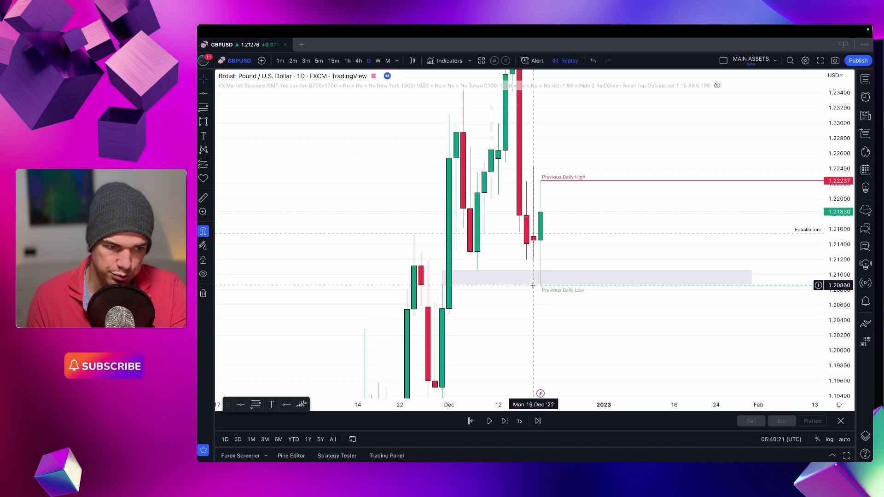
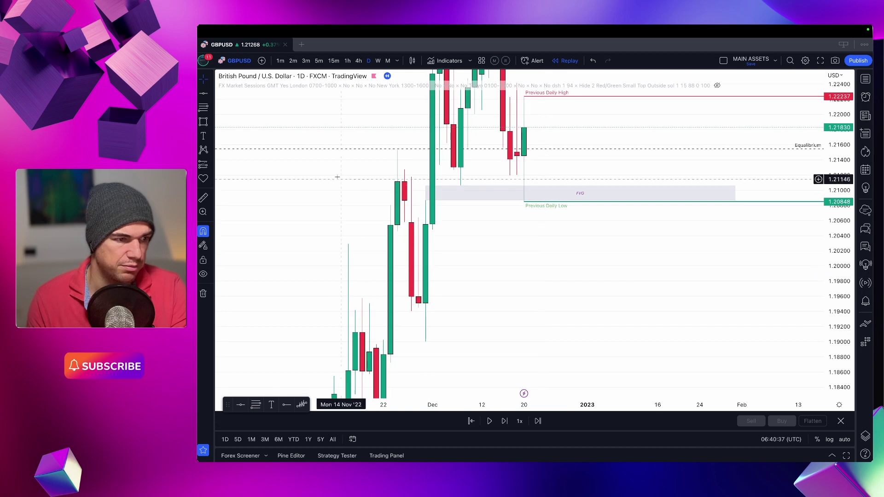
Draw a rectangle just below the 30 Nov '22 low, from 28 Nov '22 to 26 Jan '23, between about 1.1897 and 1.1866.
{"action": "left_click", "coordinate": [203, 121]}
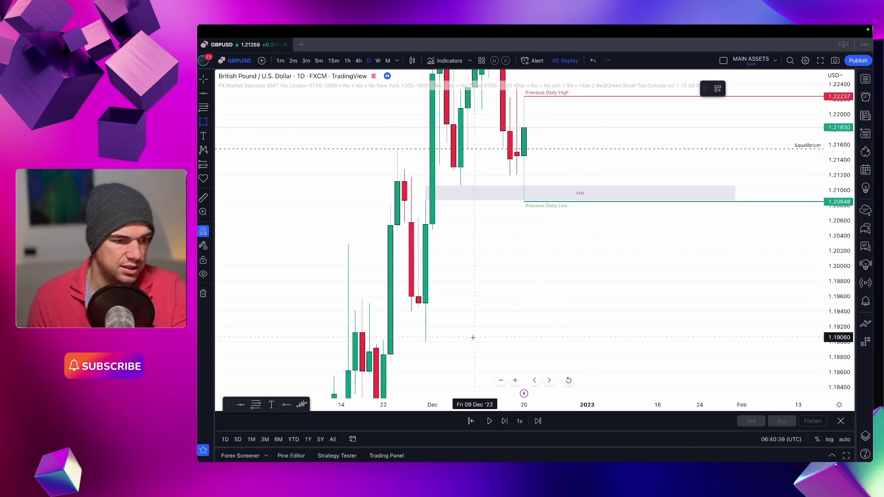
{"action": "left_click_drag", "start_coordinate": [412, 344], "coordinate": [714, 367]}
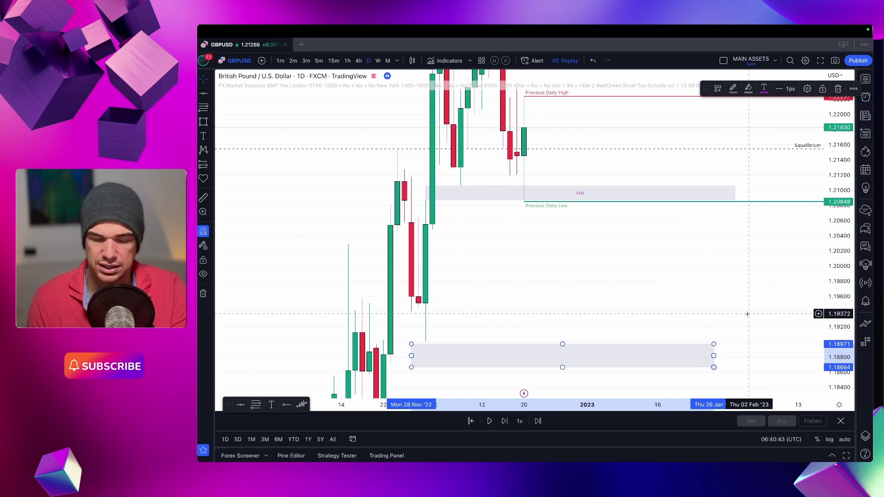
{"action": "left_click_drag", "start_coordinate": [666, 328], "coordinate": [658, 254]}
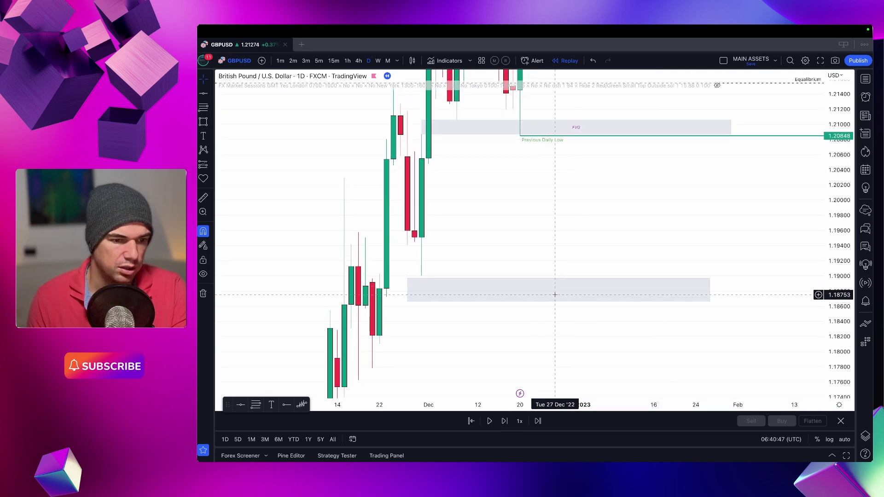
Apply the BSL drawing template to the rectangle below the 30 Nov '22 low.
{"action": "left_click", "coordinate": [569, 294]}
{"action": "left_click", "coordinate": [719, 89]}
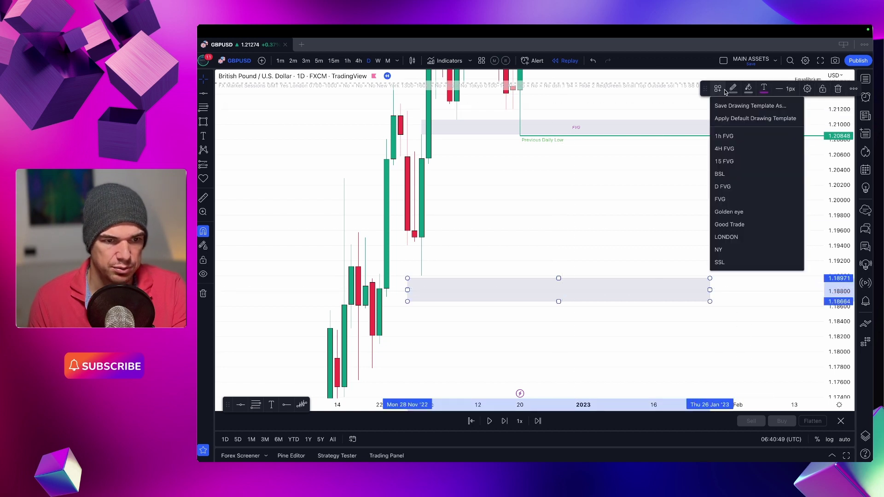
{"action": "left_click", "coordinate": [720, 174]}
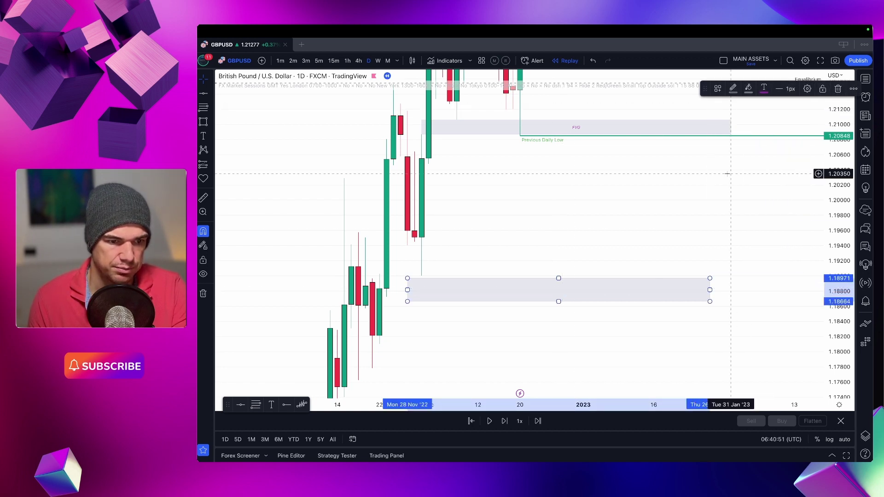
Apply the SSL drawing template to the rectangle below the 30 Nov '22 low to mark sell side liquidity.
{"action": "left_click", "coordinate": [718, 89]}
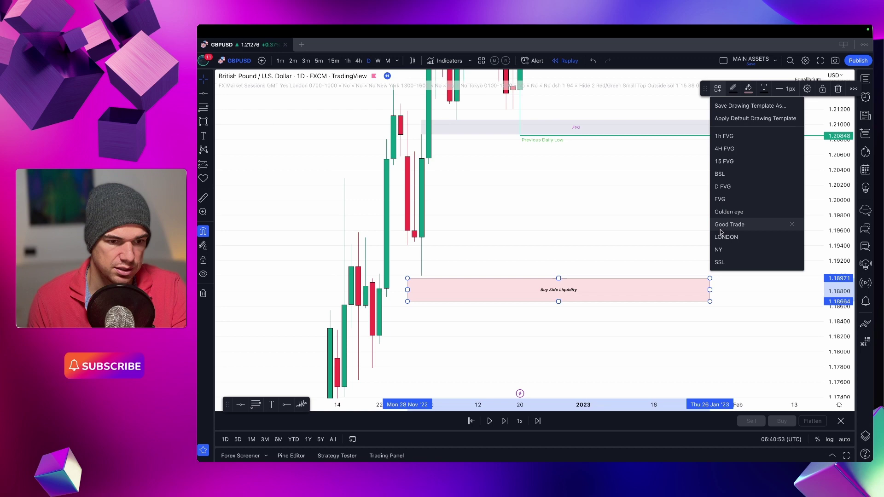
{"action": "left_click", "coordinate": [720, 262]}
{"action": "left_click_drag", "start_coordinate": [624, 212], "coordinate": [634, 270]}
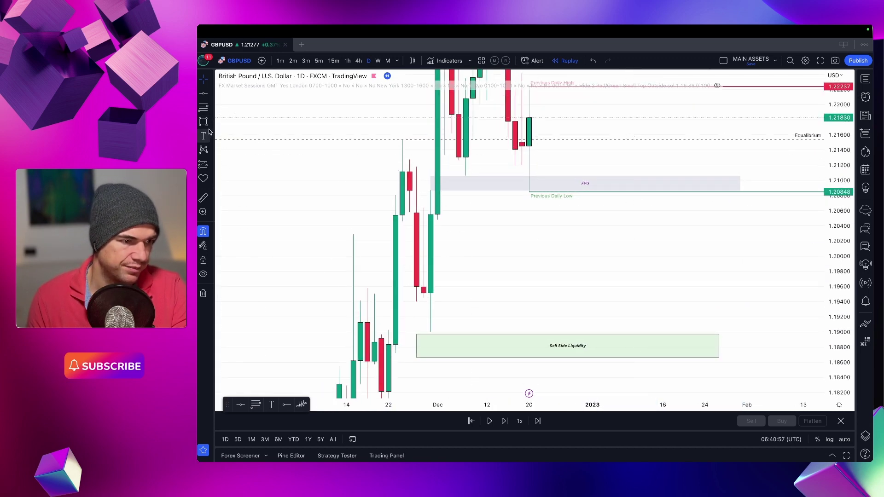
Measure the price distance from the top of the Sell Side Liquidity box up to the Previous Daily Low line.
{"action": "left_click", "coordinate": [203, 197]}
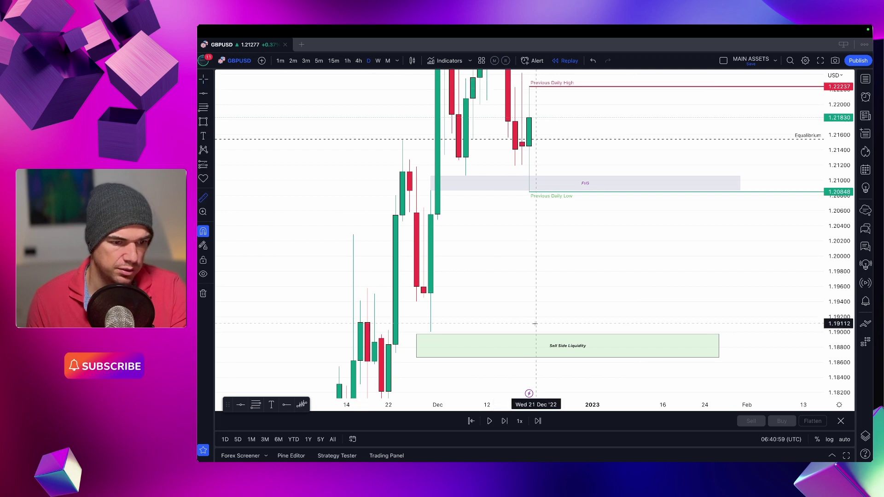
{"action": "left_click", "coordinate": [550, 334]}
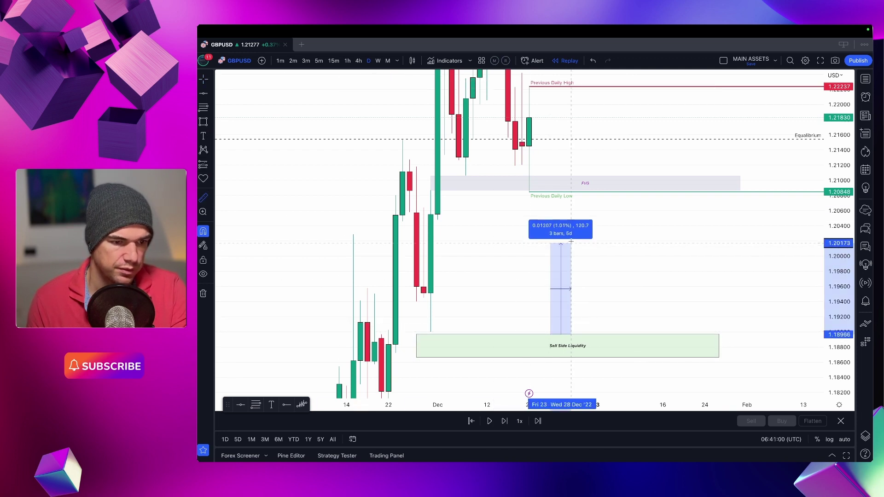
{"action": "left_click", "coordinate": [591, 191]}
{"action": "left_click", "coordinate": [660, 198]}
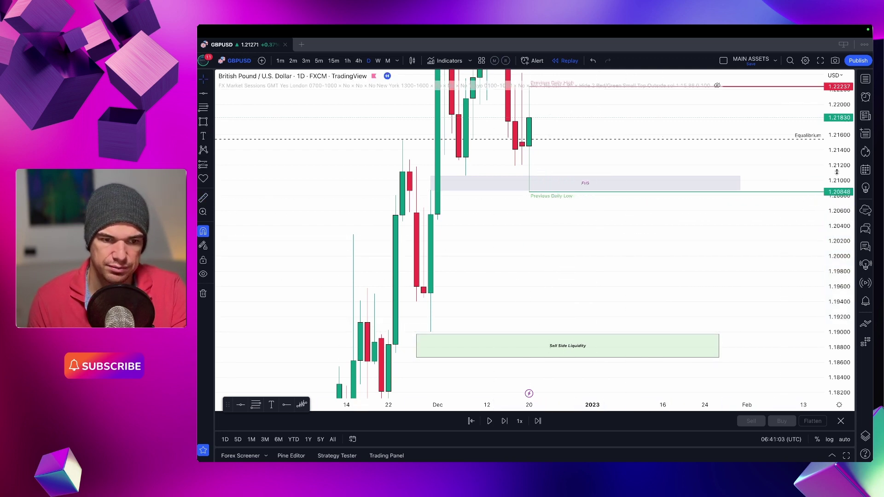
Draw a rectangle over the gap above the Previous Daily High, from 14 Dec '22 to 31 Jan '23, between about 1.2342 and 1.2243.
{"action": "left_click_drag", "start_coordinate": [835, 248], "coordinate": [835, 263]}
{"action": "left_click_drag", "start_coordinate": [570, 152], "coordinate": [577, 176]}
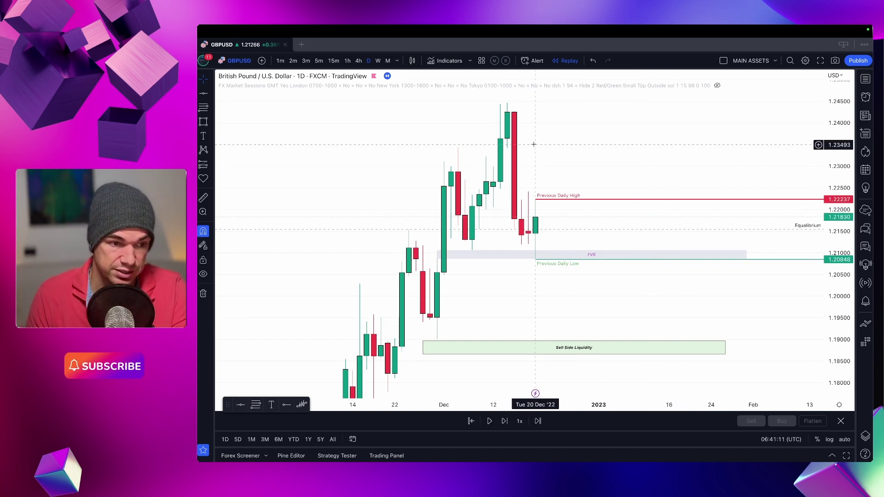
{"action": "left_click_drag", "start_coordinate": [536, 229], "coordinate": [472, 265]}
{"action": "left_click", "coordinate": [456, 292]}
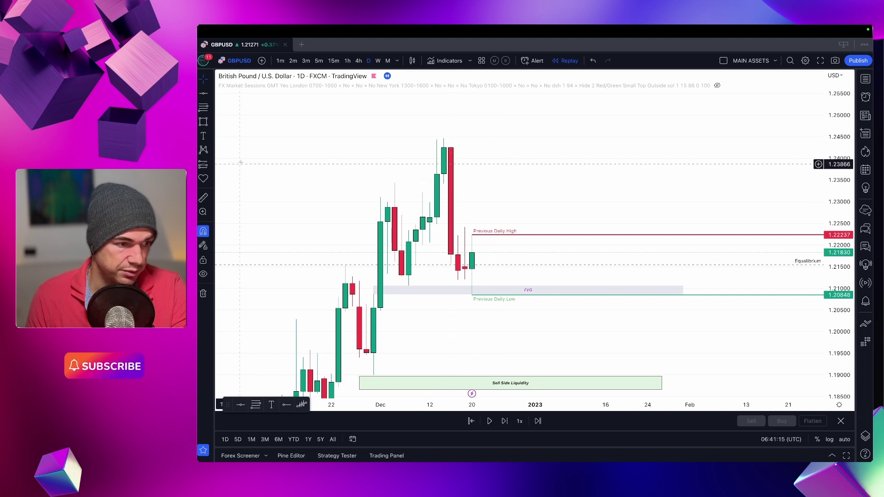
{"action": "left_click", "coordinate": [203, 122]}
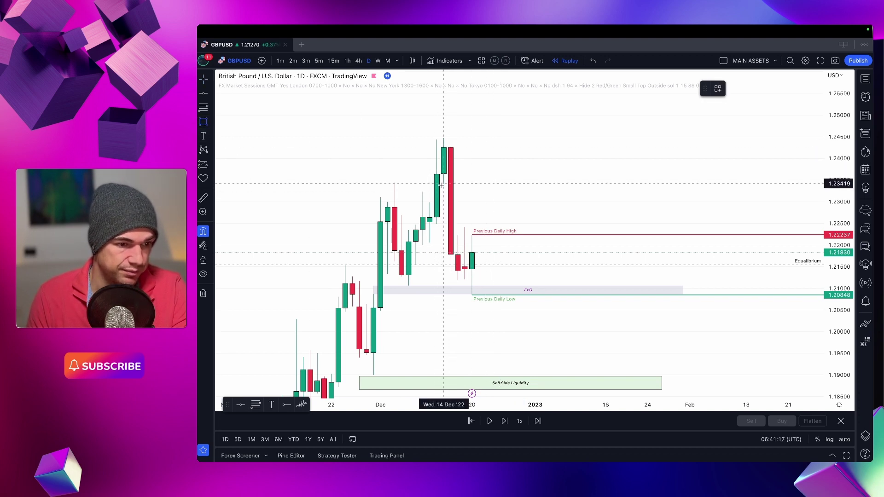
{"action": "mouse_move", "coordinate": [444, 183]}
{"action": "left_mouse_down"}
{"action": "mouse_move", "coordinate": [562, 192]}
{"action": "mouse_move", "coordinate": [683, 225]}
{"action": "left_mouse_up"}
{"action": "left_click", "coordinate": [697, 214]}
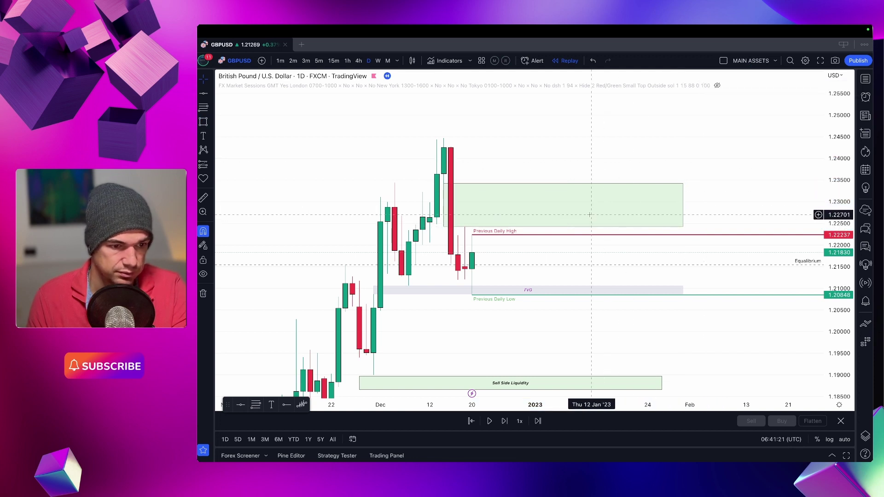
Apply the FVG drawing template to the rectangle above the Previous Daily High.
{"action": "left_click", "coordinate": [613, 226]}
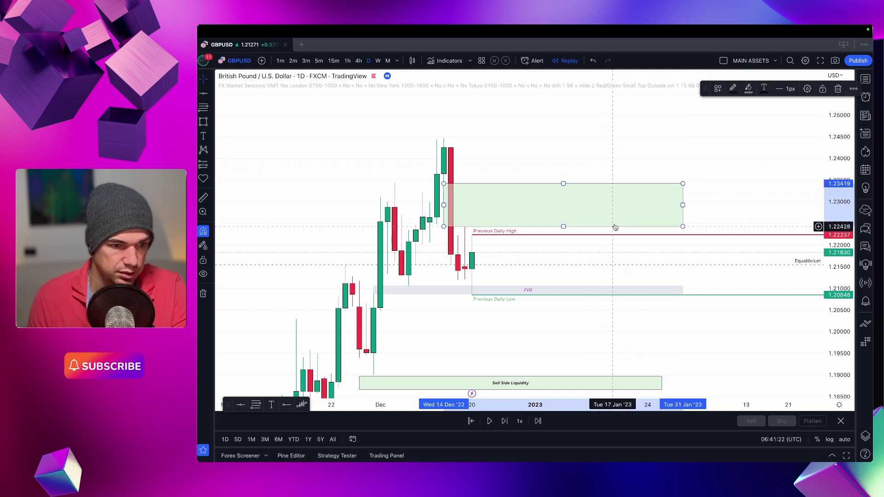
{"action": "left_click", "coordinate": [718, 88]}
{"action": "left_click", "coordinate": [729, 201]}
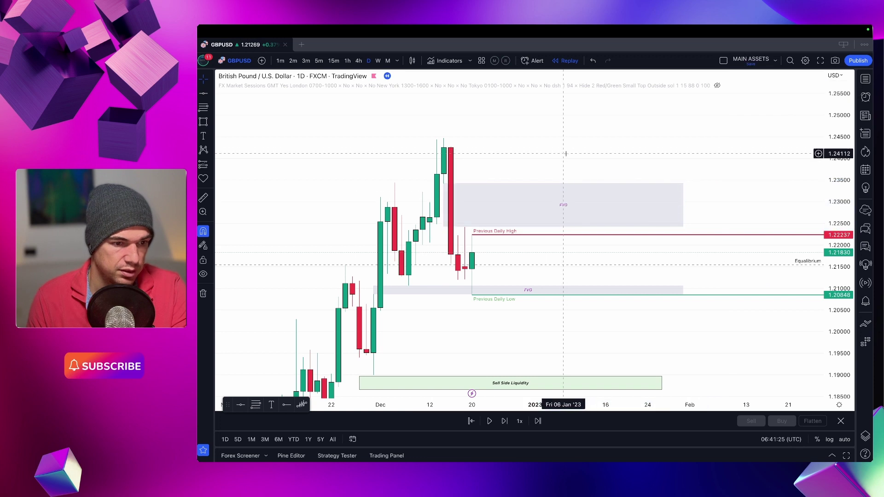
{"action": "left_click", "coordinate": [534, 210]}
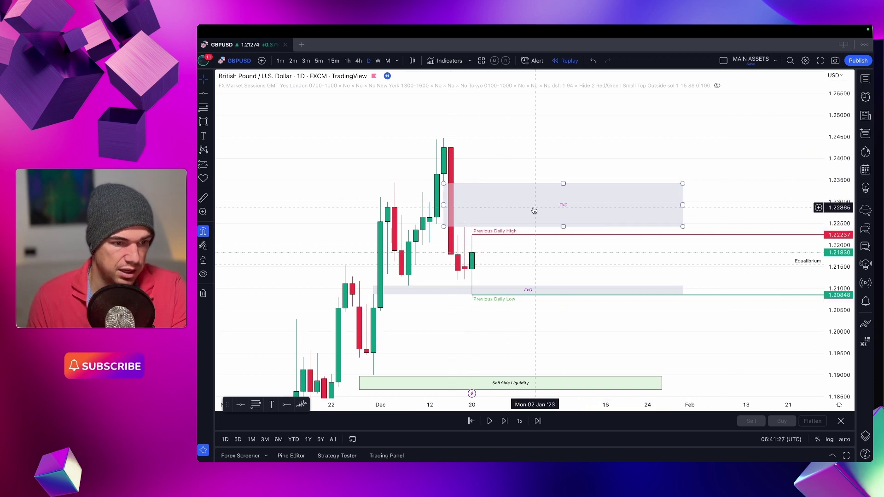
Draw a rectangle from 16 Dec '22 to 31 Jan '23, between about 1.2278 and 1.2243, and apply the BSL drawing template to it.
{"action": "left_click_drag", "start_coordinate": [519, 158], "coordinate": [535, 165]}
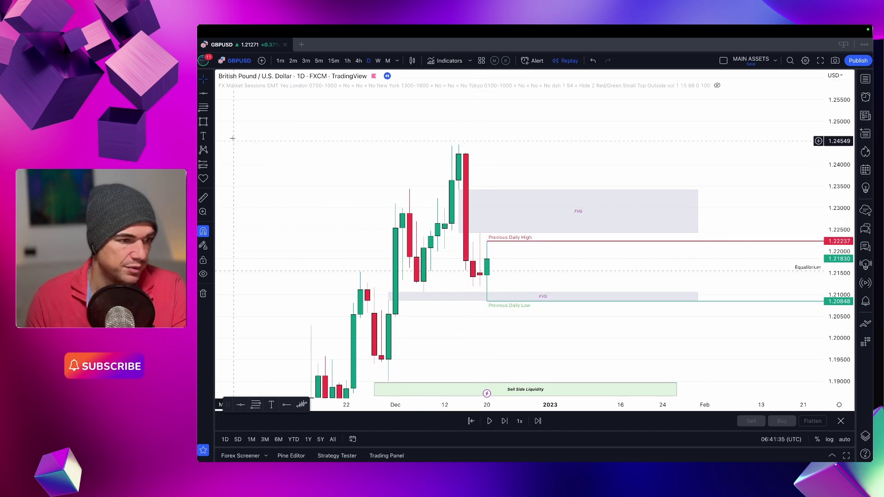
{"action": "left_click", "coordinate": [205, 123]}
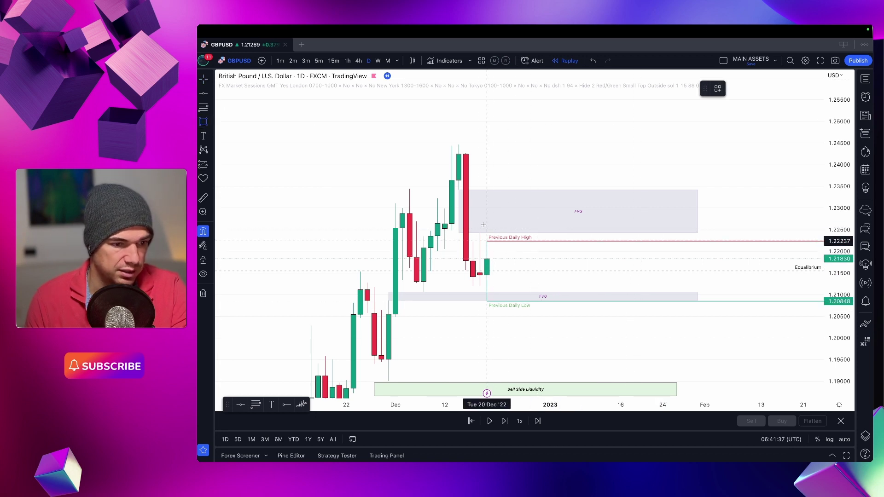
{"action": "mouse_move", "coordinate": [472, 217]}
{"action": "left_mouse_down"}
{"action": "mouse_move", "coordinate": [683, 233]}
{"action": "mouse_move", "coordinate": [656, 109]}
{"action": "mouse_move", "coordinate": [747, 233]}
{"action": "mouse_move", "coordinate": [698, 233]}
{"action": "left_mouse_up"}
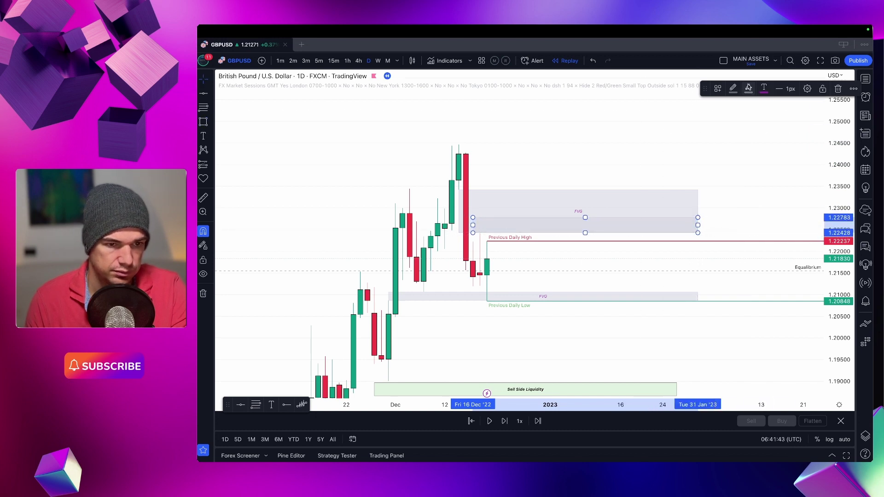
{"action": "left_click", "coordinate": [715, 90]}
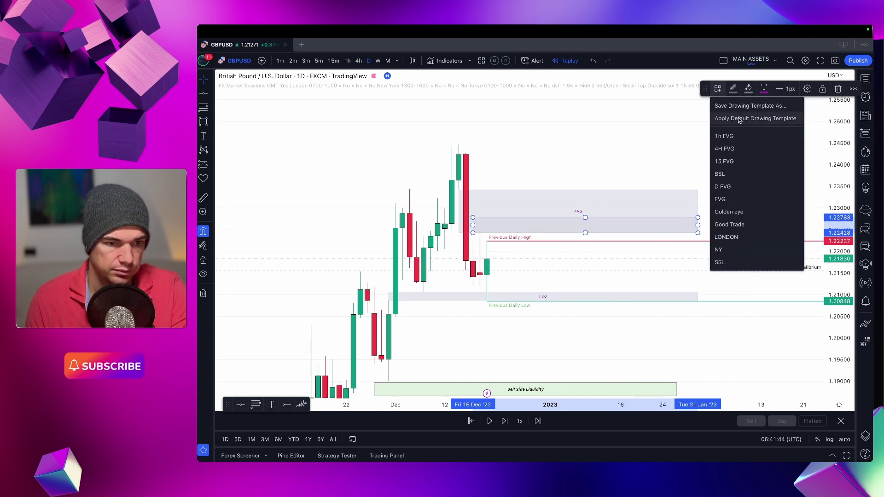
{"action": "left_click", "coordinate": [736, 174]}
{"action": "left_click", "coordinate": [672, 176]}
Draw a rectangle over the June 2022 price gap, from 9 Jun '22 to 3 Feb '23, between about 1.2487 and 1.2321.
{"action": "scroll", "coordinate": [608, 206], "scroll_direction": "left", "scroll_amount": 3}
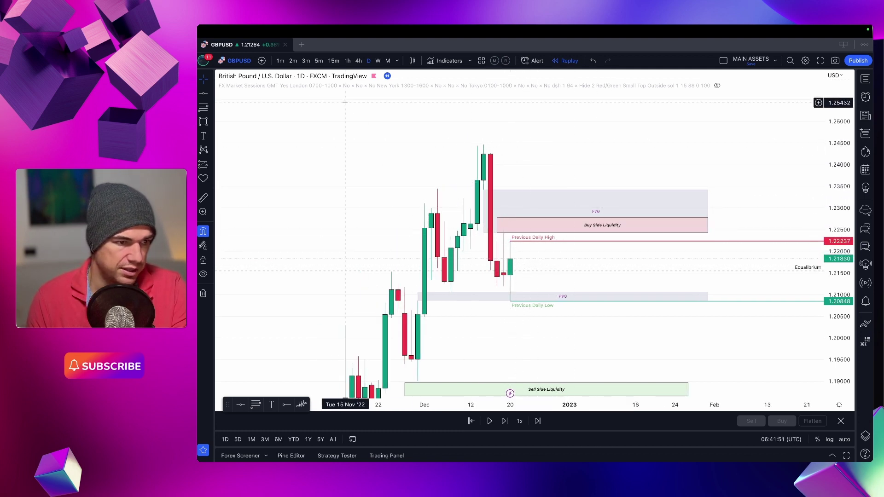
{"action": "scroll", "coordinate": [442, 166], "scroll_direction": "left", "scroll_amount": 10}
{"action": "scroll", "coordinate": [442, 166], "scroll_direction": "down", "scroll_amount": 3}
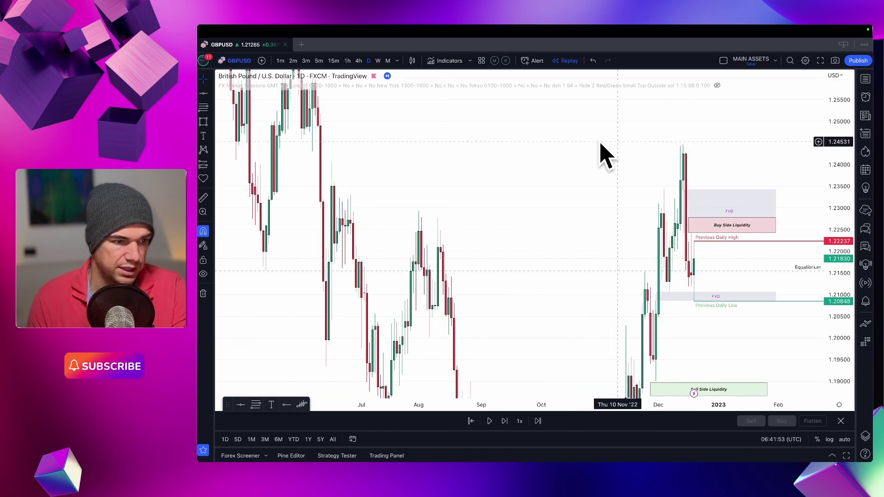
{"action": "scroll", "coordinate": [443, 147], "scroll_direction": "left", "scroll_amount": 4}
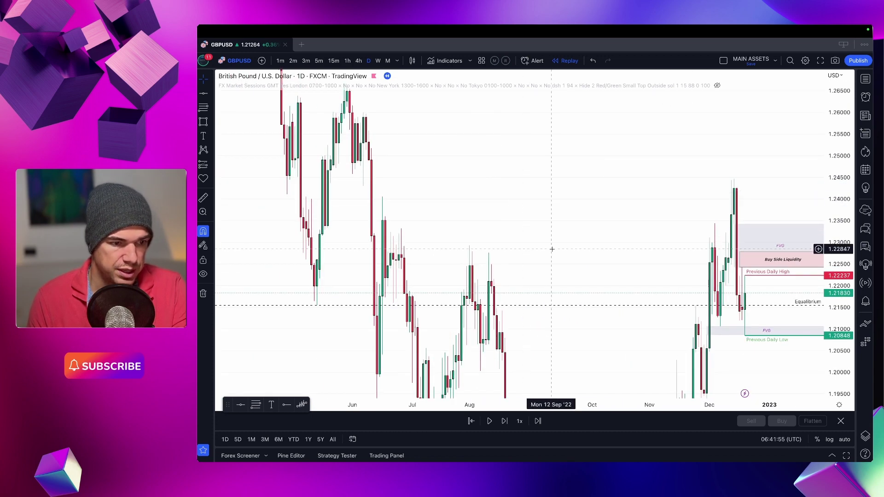
{"action": "scroll", "coordinate": [607, 166], "scroll_direction": "left", "scroll_amount": 1}
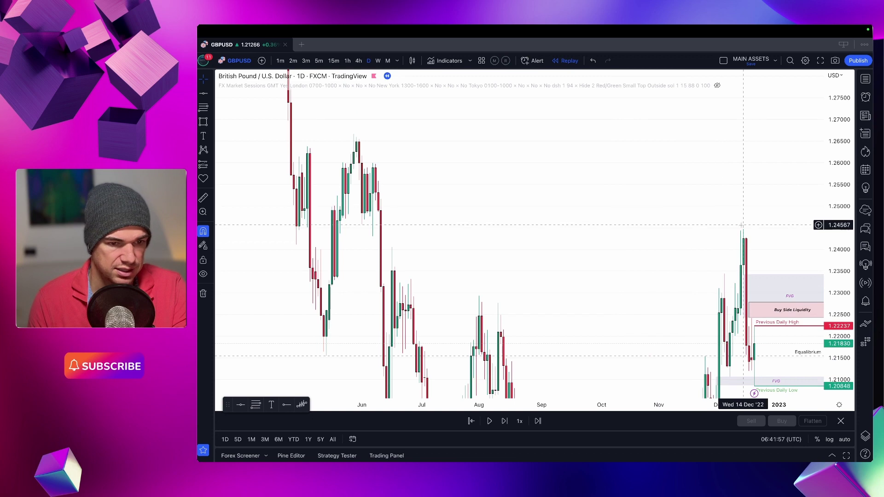
{"action": "scroll", "coordinate": [608, 205], "scroll_direction": "right", "scroll_amount": 4}
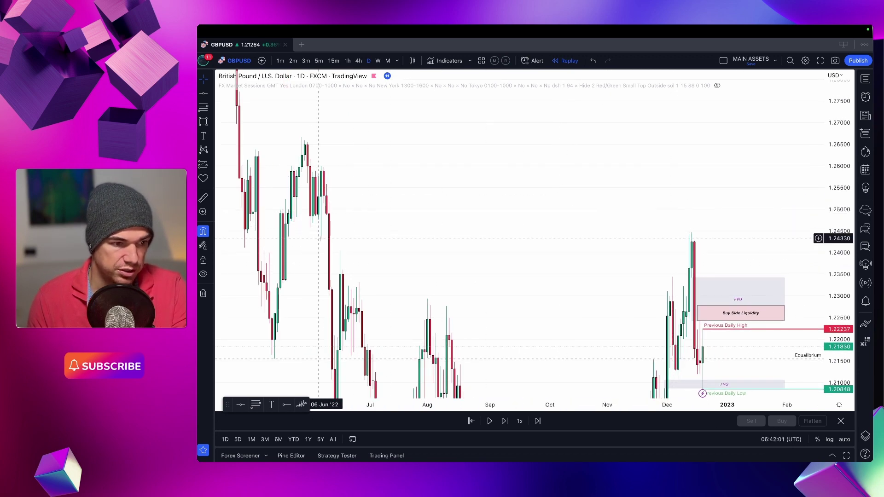
{"action": "scroll", "coordinate": [462, 229], "scroll_direction": "right", "scroll_amount": 1}
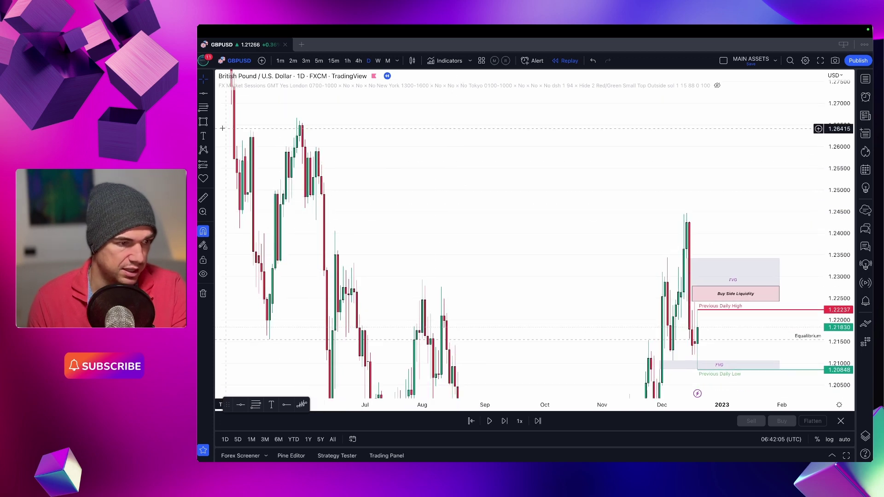
{"action": "left_click", "coordinate": [204, 123]}
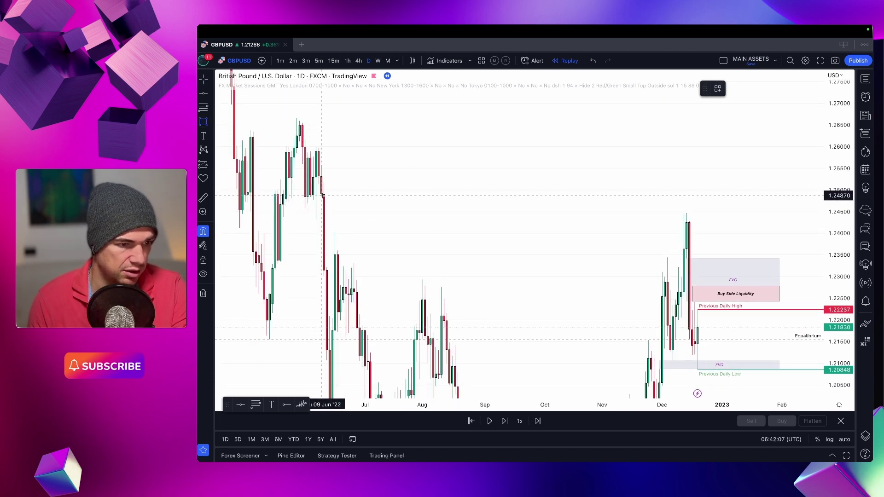
{"action": "mouse_move", "coordinate": [323, 196]}
{"action": "left_mouse_down"}
{"action": "mouse_move", "coordinate": [648, 223]}
{"action": "mouse_move", "coordinate": [714, 219]}
{"action": "mouse_move", "coordinate": [767, 233]}
{"action": "mouse_move", "coordinate": [750, 267]}
{"action": "left_mouse_up"}
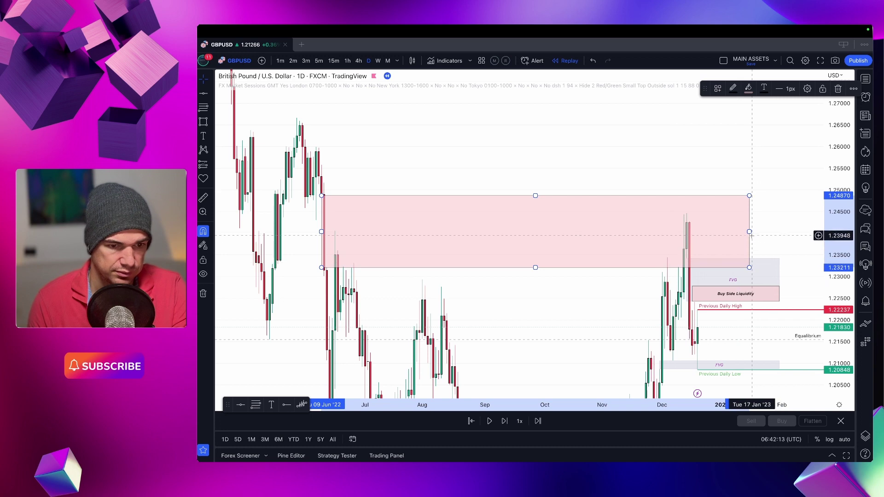
{"action": "left_click_drag", "start_coordinate": [750, 232], "coordinate": [788, 231]}
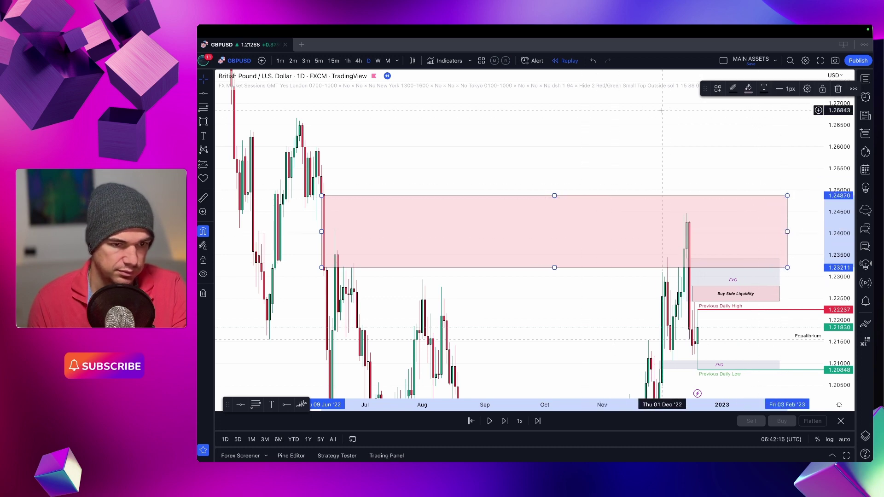
Apply the FVG drawing template to the large rectangle starting in June 2022.
{"action": "left_click", "coordinate": [718, 88]}
{"action": "left_click", "coordinate": [741, 201]}
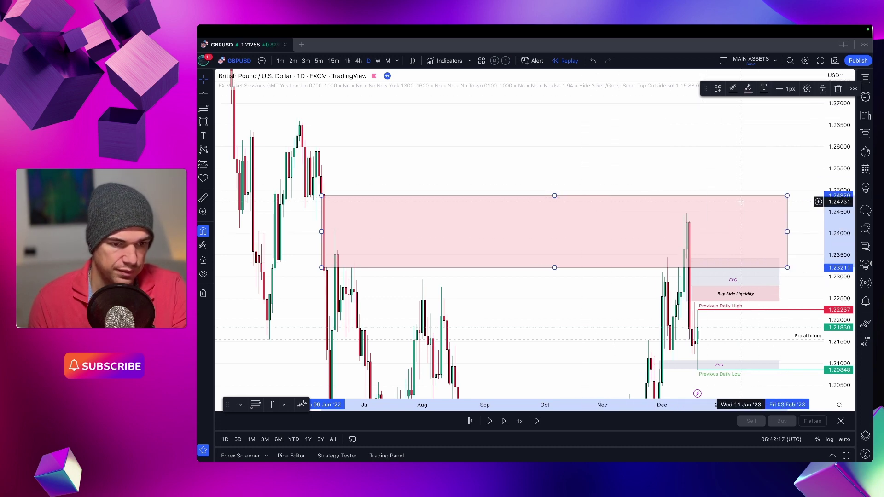
{"action": "left_click_drag", "start_coordinate": [688, 160], "coordinate": [543, 154]}
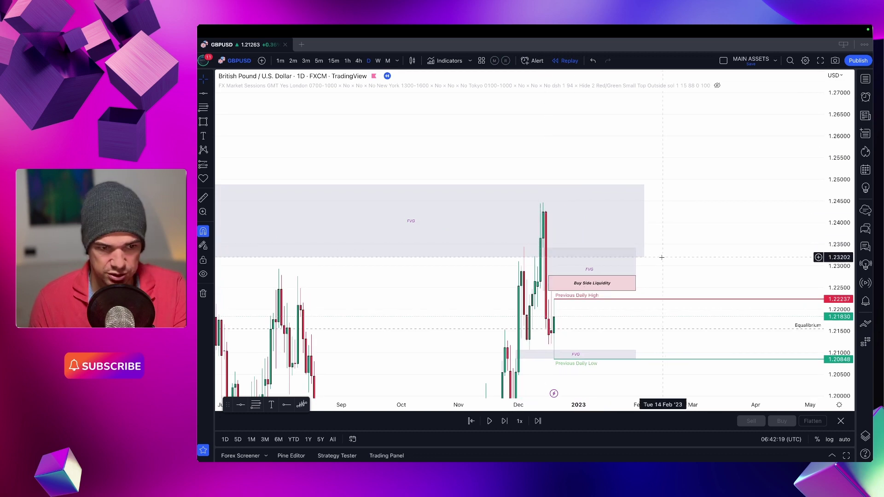
{"action": "left_click_drag", "start_coordinate": [631, 253], "coordinate": [592, 248]}
{"action": "left_click", "coordinate": [599, 252]}
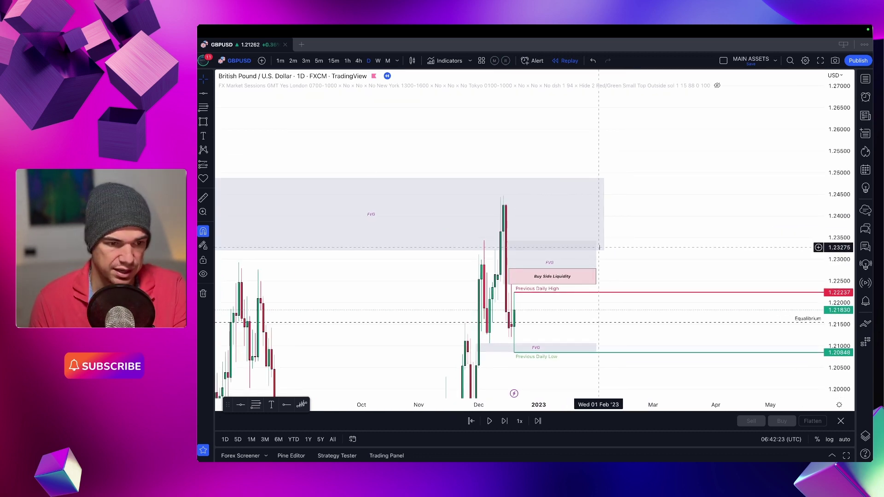
{"action": "left_click_drag", "start_coordinate": [608, 252], "coordinate": [595, 218]}
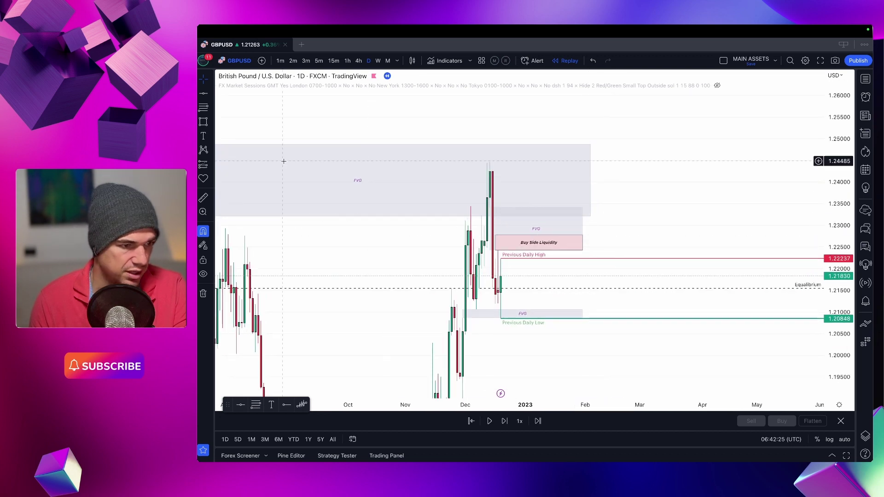
Draw a Fib retracement from 1.24277 on 15 Dec '22 down to about 1.2085 near the Previous Daily Low, and delete it after checking.
{"action": "left_click", "coordinate": [203, 107]}
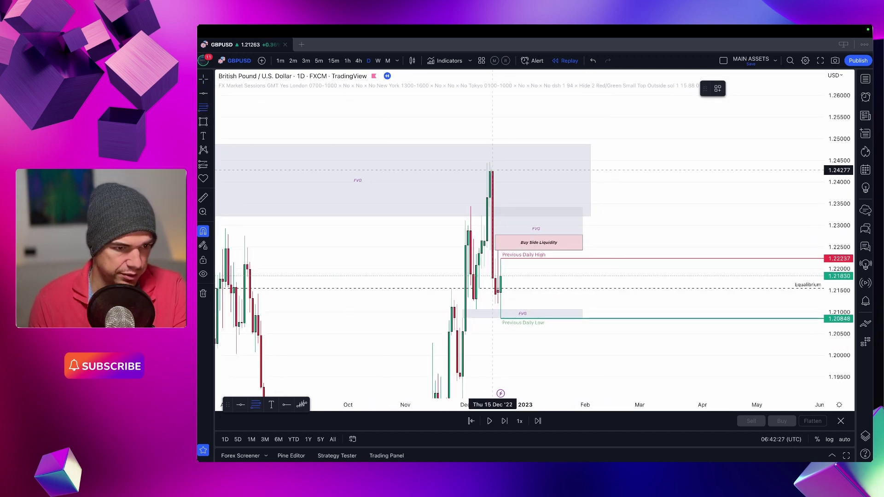
{"action": "left_click", "coordinate": [492, 171]}
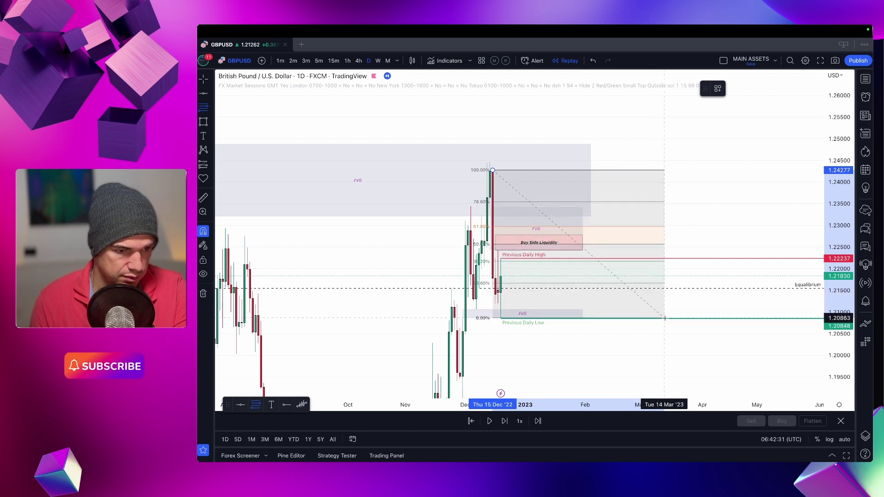
{"action": "left_click", "coordinate": [665, 318]}
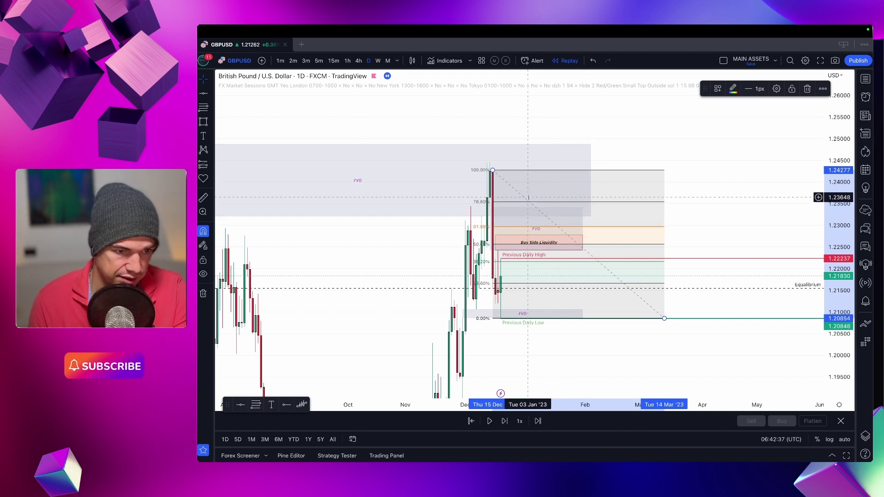
{"action": "key", "text": "Delete"}
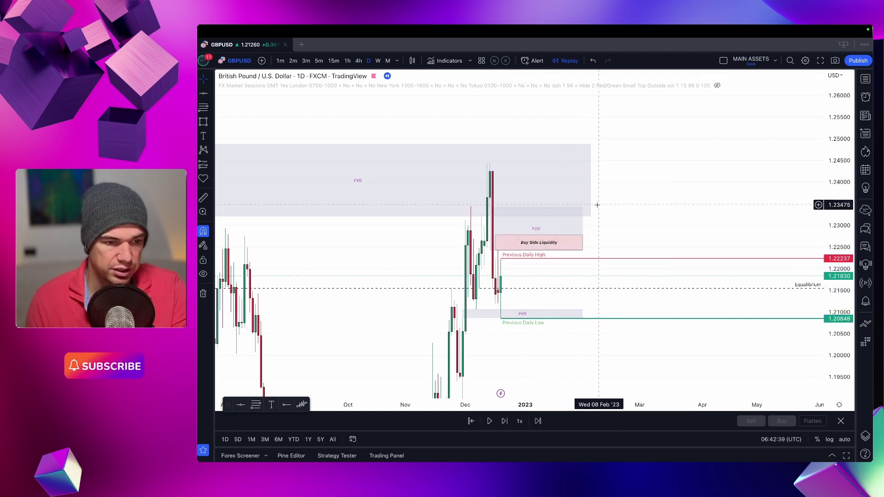
Delete the large FVG rectangle that starts in June 2022.
{"action": "scroll", "coordinate": [641, 214], "scroll_direction": "down", "scroll_amount": 2}
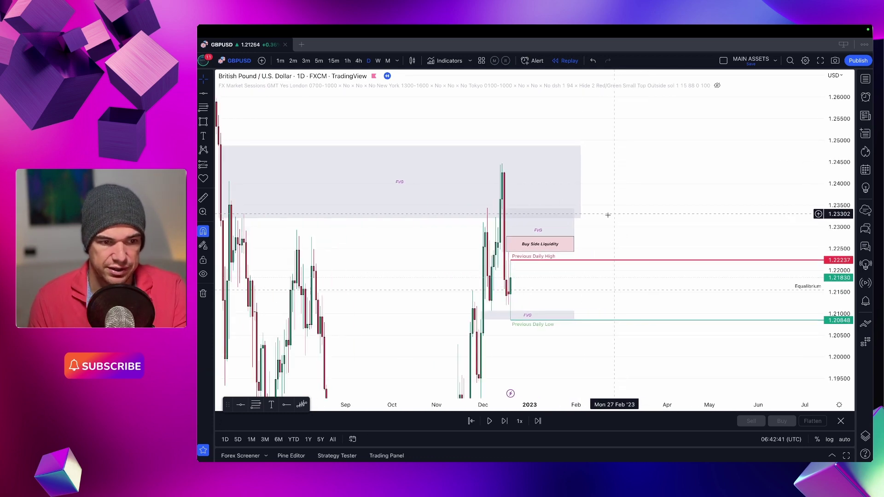
{"action": "scroll", "coordinate": [608, 216], "scroll_direction": "down", "scroll_amount": 1}
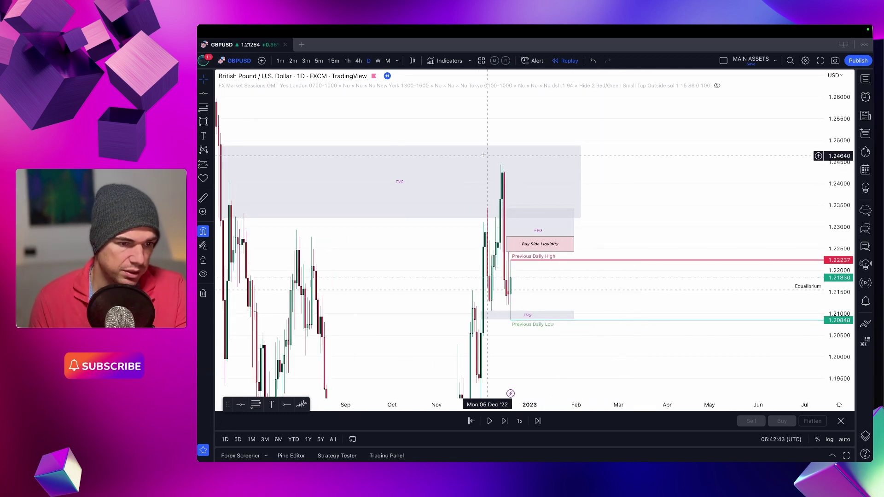
{"action": "left_click", "coordinate": [461, 147]}
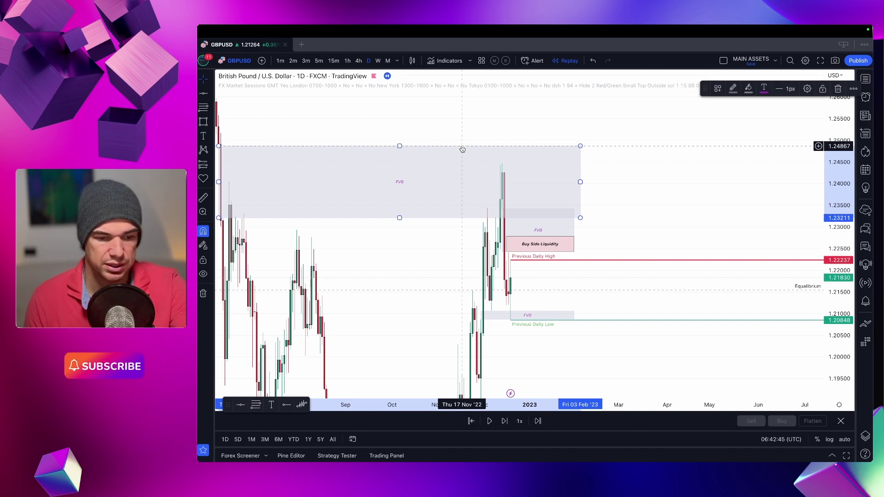
{"action": "key", "text": "Delete"}
Delete the FVG rectangle that overlaps the Buy Side Liquidity box.
{"action": "scroll", "coordinate": [592, 184], "scroll_direction": "right", "scroll_amount": 2}
{"action": "left_click_drag", "start_coordinate": [592, 183], "coordinate": [579, 170]}
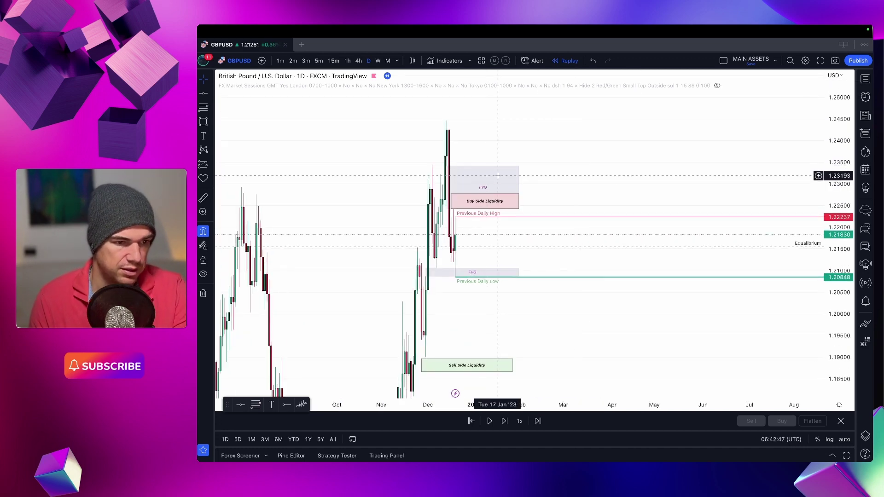
{"action": "left_click", "coordinate": [474, 170]}
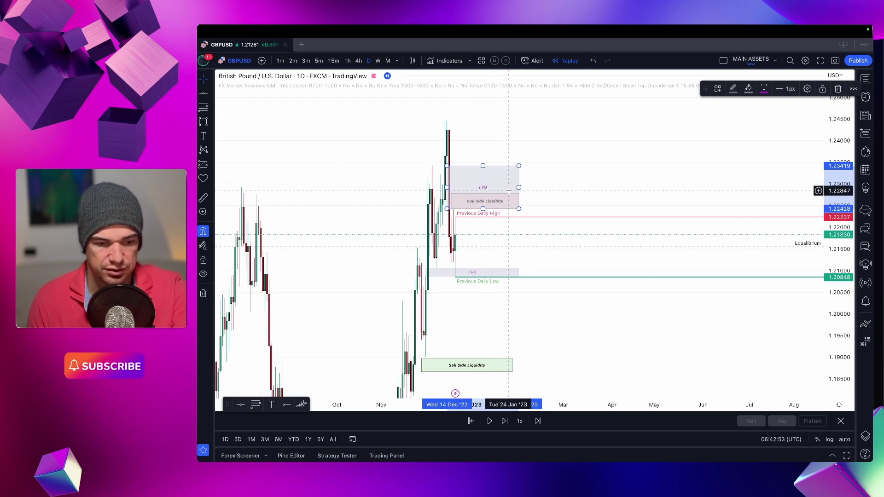
{"action": "left_click", "coordinate": [544, 190]}
{"action": "scroll", "coordinate": [643, 190], "scroll_direction": "left", "scroll_amount": 3}
{"action": "scroll", "coordinate": [635, 189], "scroll_direction": "up", "scroll_amount": 3}
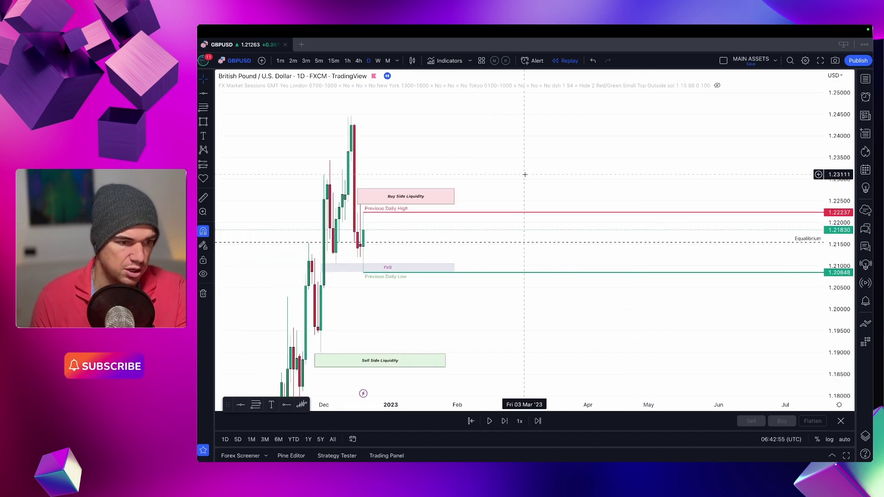
{"action": "left_click_drag", "start_coordinate": [525, 175], "coordinate": [632, 188]}
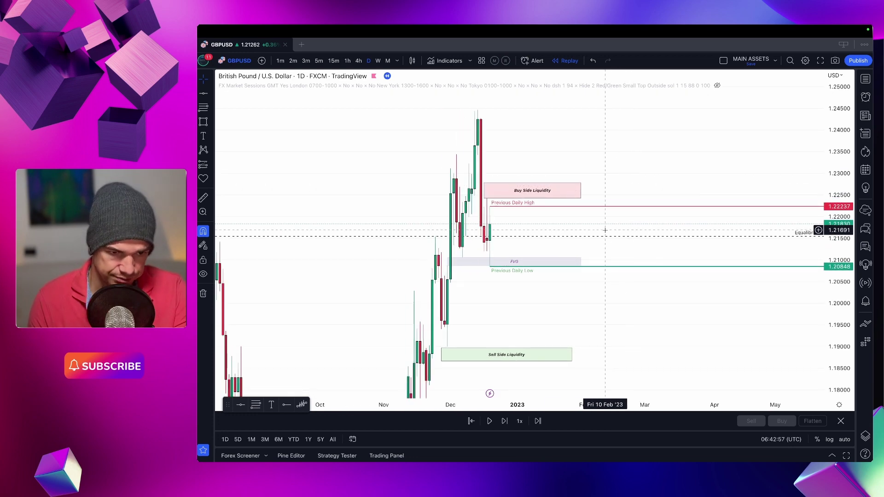
Examine the daily price action around the Buy Side and Sell Side Liquidity boxes, the FVG and the previous daily high and low.
{"action": "scroll", "coordinate": [665, 207], "scroll_direction": "left", "scroll_amount": 3}
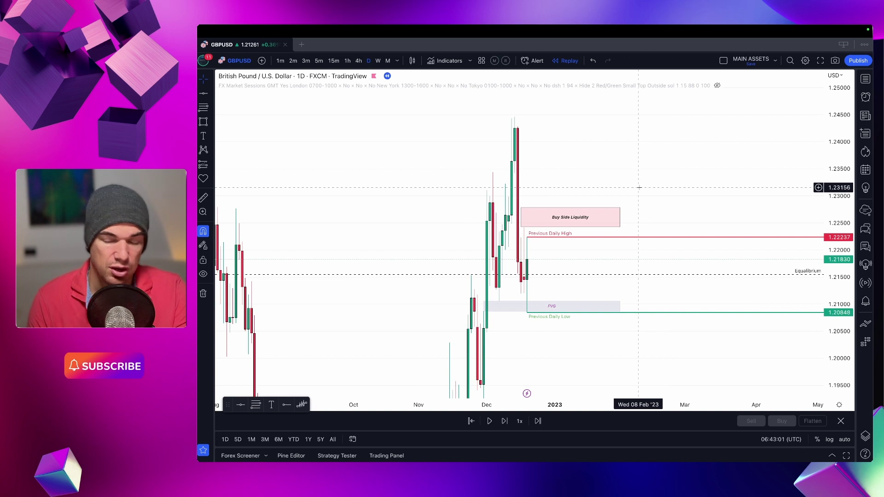
{"action": "scroll", "coordinate": [636, 184], "scroll_direction": "up", "scroll_amount": 3}
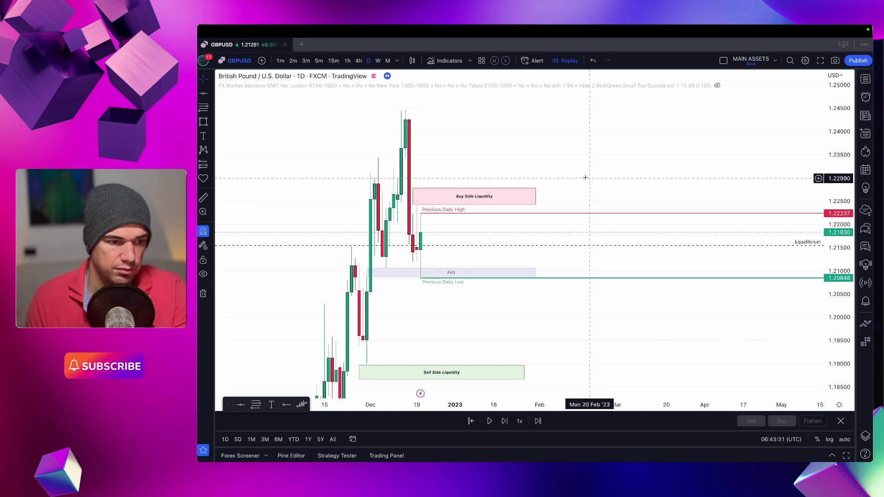
{"action": "scroll", "coordinate": [586, 177], "scroll_direction": "up", "scroll_amount": 2}
{"action": "left_click_drag", "start_coordinate": [573, 175], "coordinate": [651, 174]}
{"action": "scroll", "coordinate": [650, 174], "scroll_direction": "up", "scroll_amount": 1}
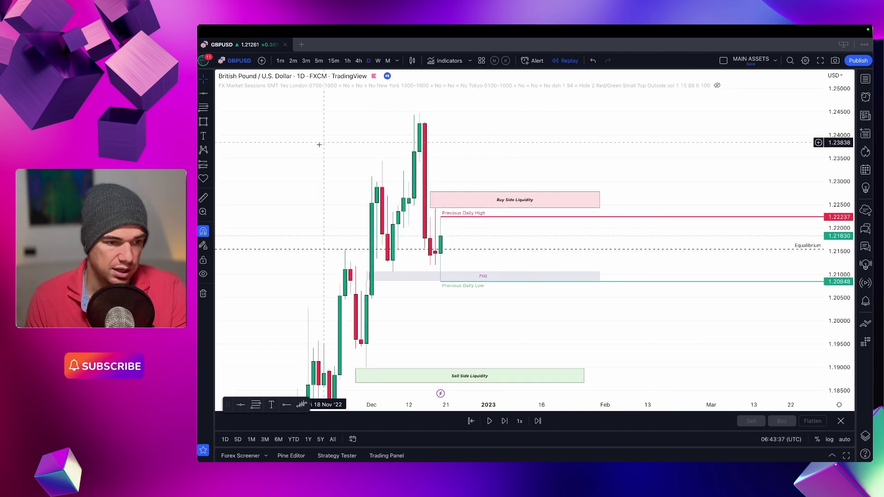
{"action": "left_click", "coordinate": [483, 200]}
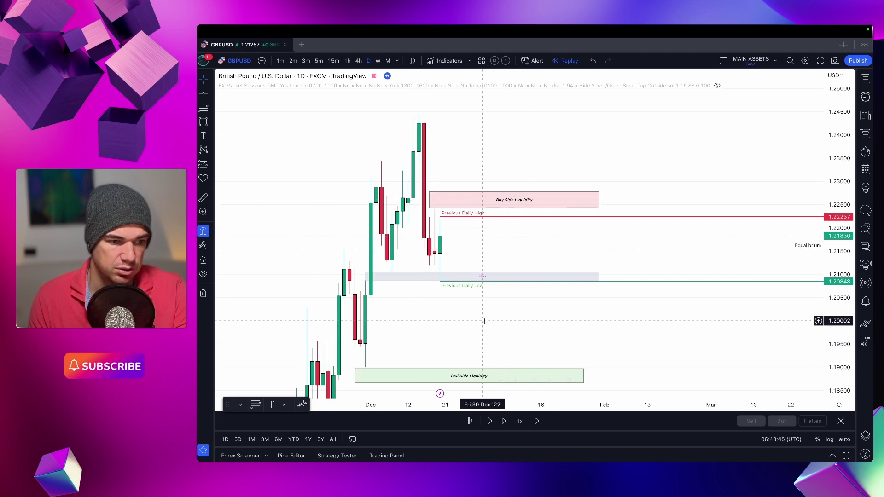
{"action": "scroll", "coordinate": [483, 320], "scroll_direction": "right", "scroll_amount": 5}
{"action": "scroll", "coordinate": [454, 308], "scroll_direction": "left", "scroll_amount": 8}
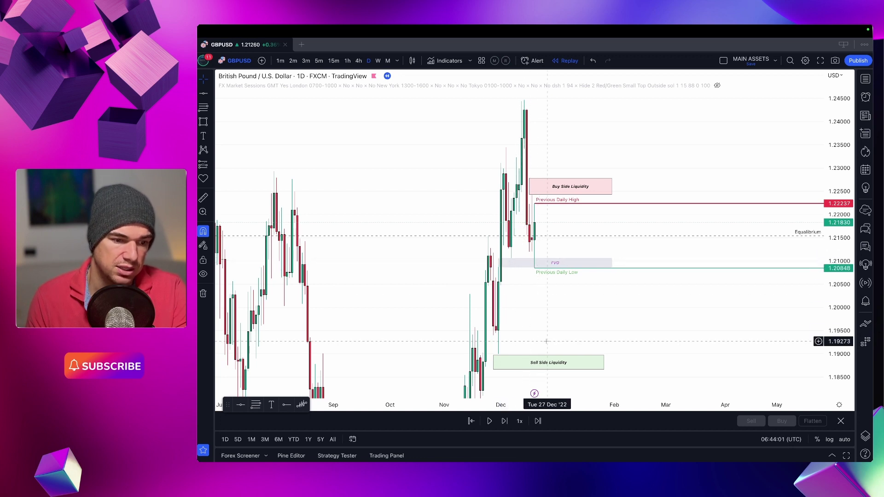
Move the Sell Side Liquidity box up over the FVG, and return it below the late November swing low.
{"action": "mouse_move", "coordinate": [556, 356]}
{"action": "left_mouse_down"}
{"action": "mouse_move", "coordinate": [569, 252]}
{"action": "mouse_move", "coordinate": [571, 262]}
{"action": "left_mouse_up"}
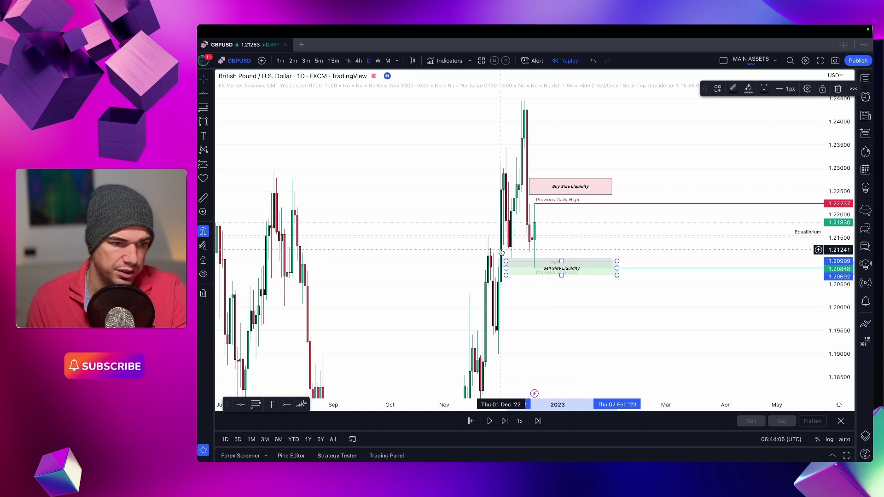
{"action": "left_click", "coordinate": [547, 301]}
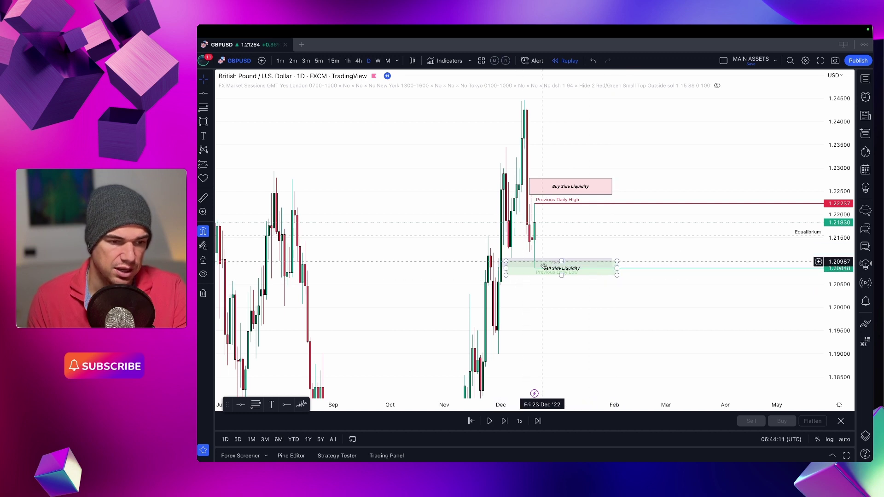
{"action": "left_click", "coordinate": [597, 262]}
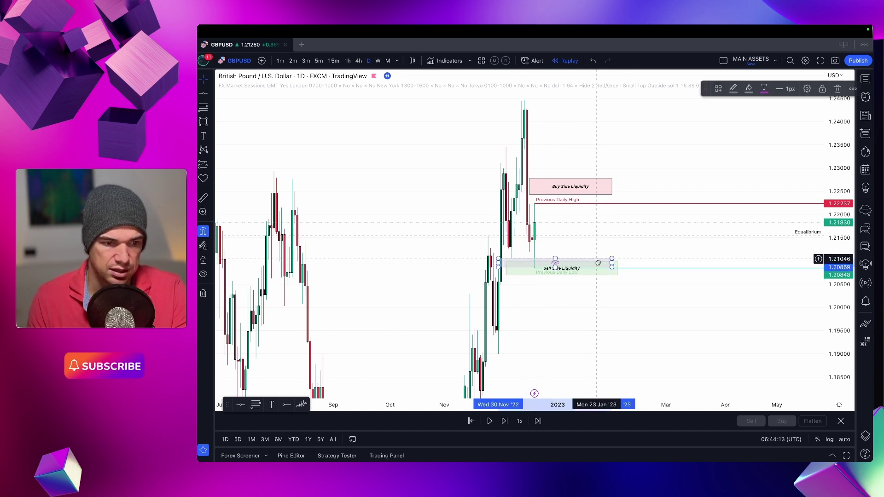
{"action": "left_click", "coordinate": [602, 304]}
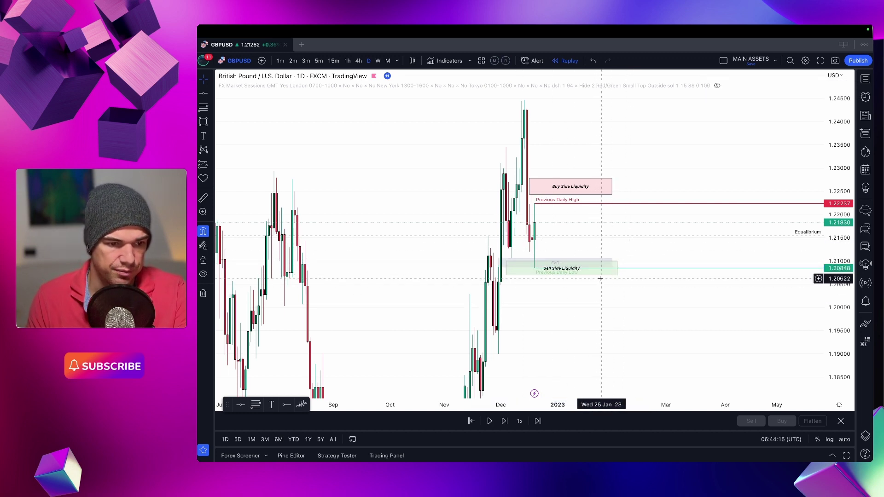
{"action": "left_click_drag", "start_coordinate": [604, 278], "coordinate": [603, 288]}
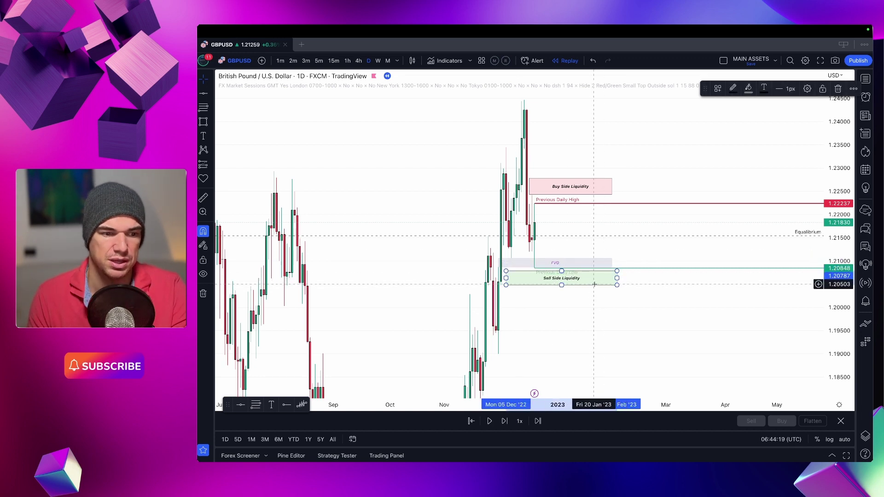
{"action": "left_click_drag", "start_coordinate": [596, 288], "coordinate": [582, 375]}
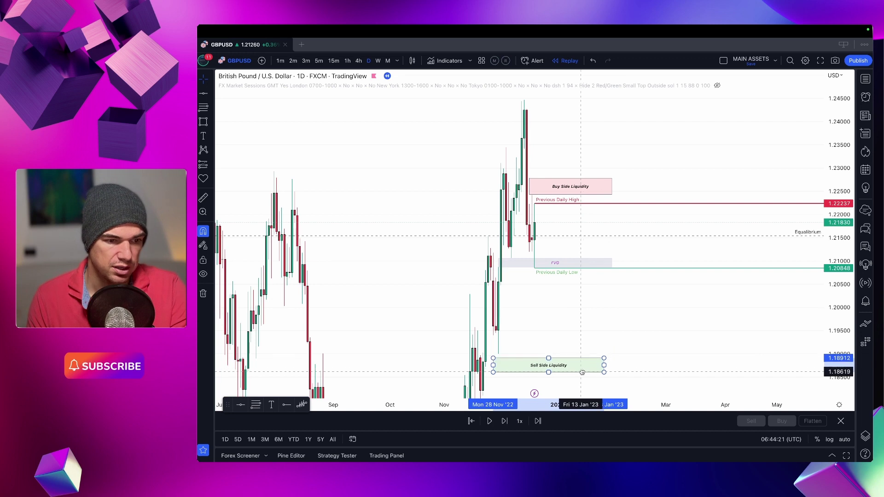
Switch the chart to the 15-minute timeframe, and play the replay until about 13:00 on 20 Dec '22, pausing it there.
{"action": "left_click", "coordinate": [333, 61]}
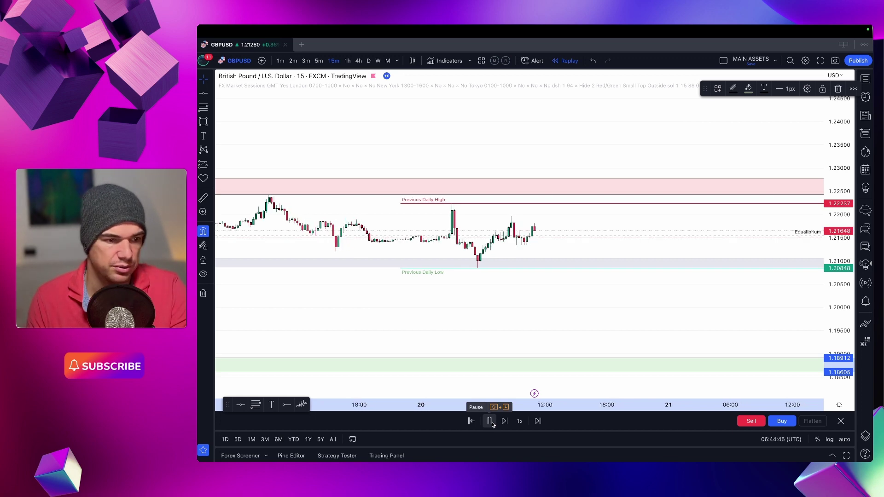
{"action": "left_click_drag", "start_coordinate": [838, 167], "coordinate": [839, 143]}
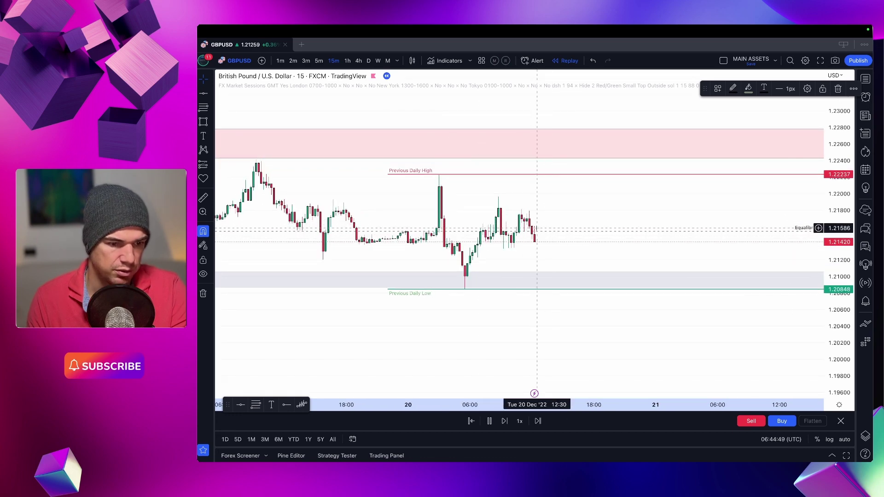
{"action": "left_click", "coordinate": [490, 421]}
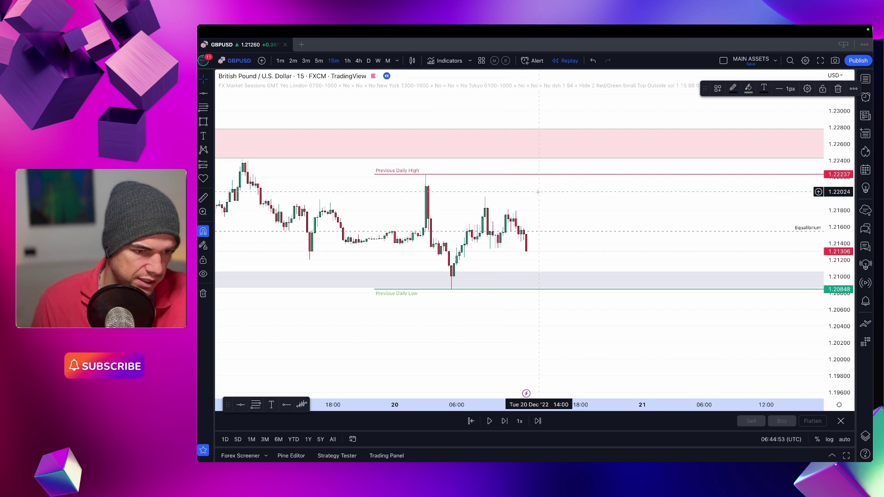
Examine the 15-minute price action on 20 Dec '22, and check which time zone the chart uses.
{"action": "scroll", "coordinate": [538, 193], "scroll_direction": "up", "scroll_amount": 3}
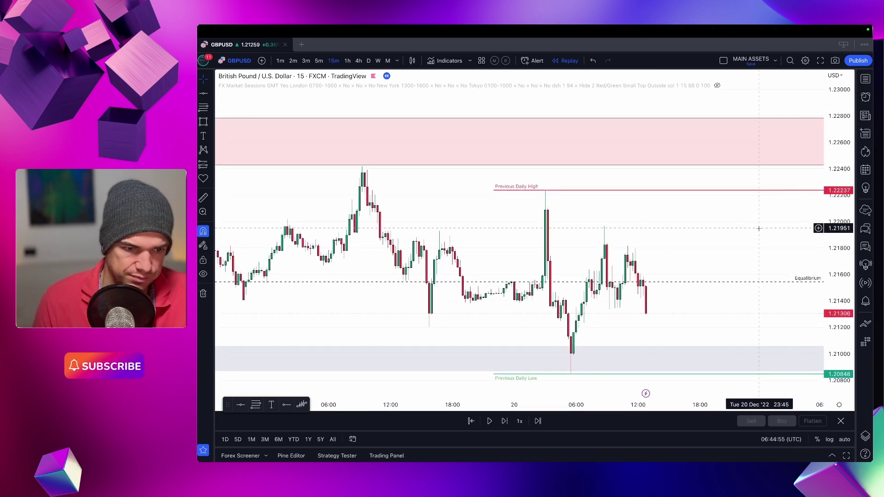
{"action": "left_click_drag", "start_coordinate": [742, 193], "coordinate": [618, 218]}
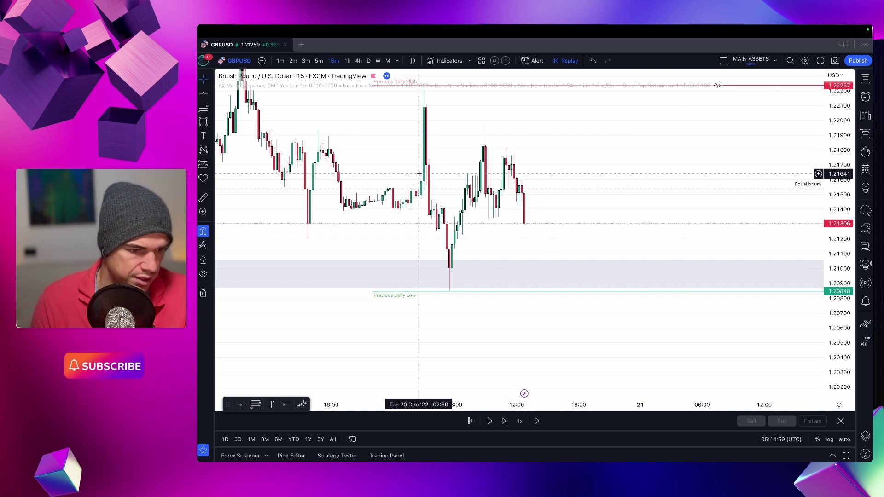
{"action": "left_click", "coordinate": [787, 443]}
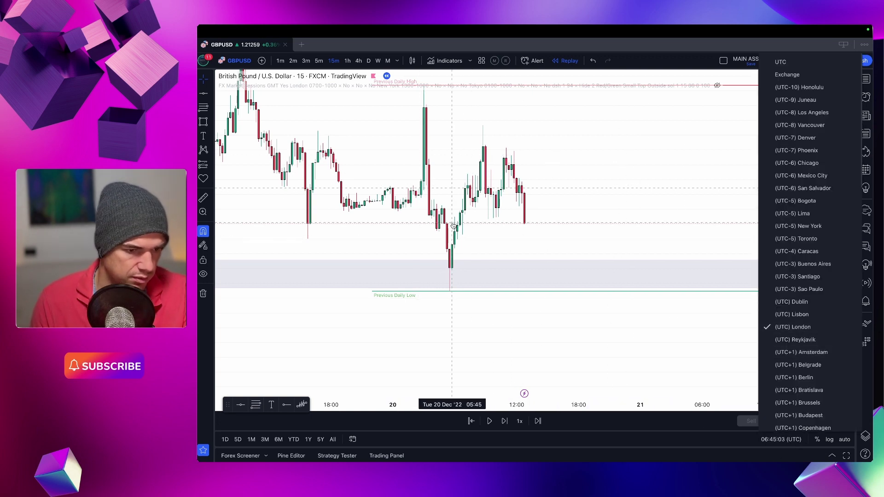
{"action": "left_click", "coordinate": [518, 223]}
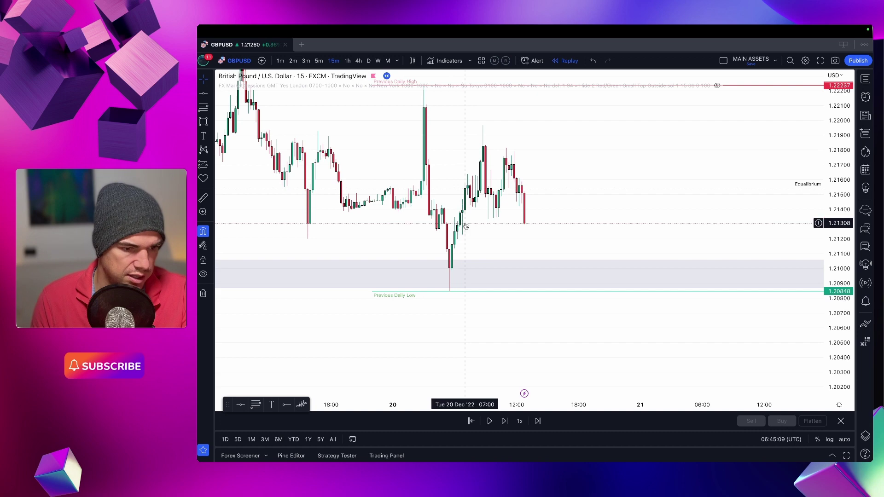
Switch to the 5-minute timeframe, and examine the 20 Dec '22 swings from the Previous Daily Low through the Equilibrium line.
{"action": "left_click", "coordinate": [319, 60]}
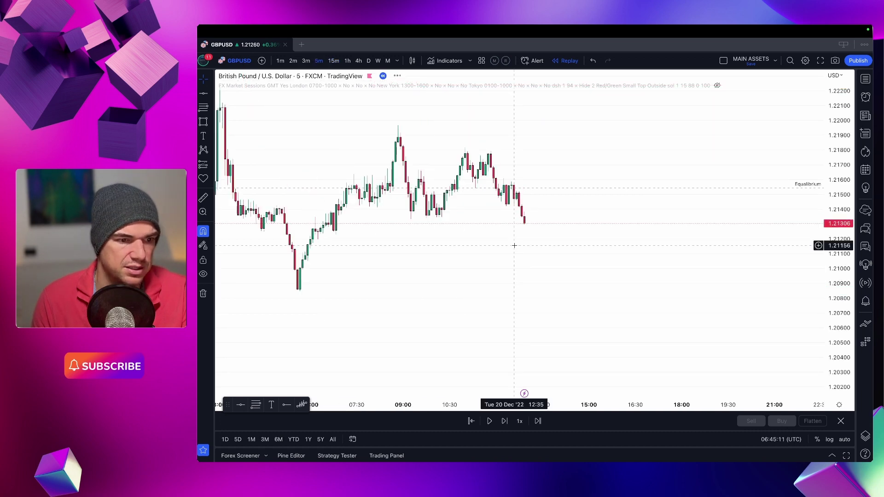
{"action": "scroll", "coordinate": [582, 241], "scroll_direction": "down", "scroll_amount": 5}
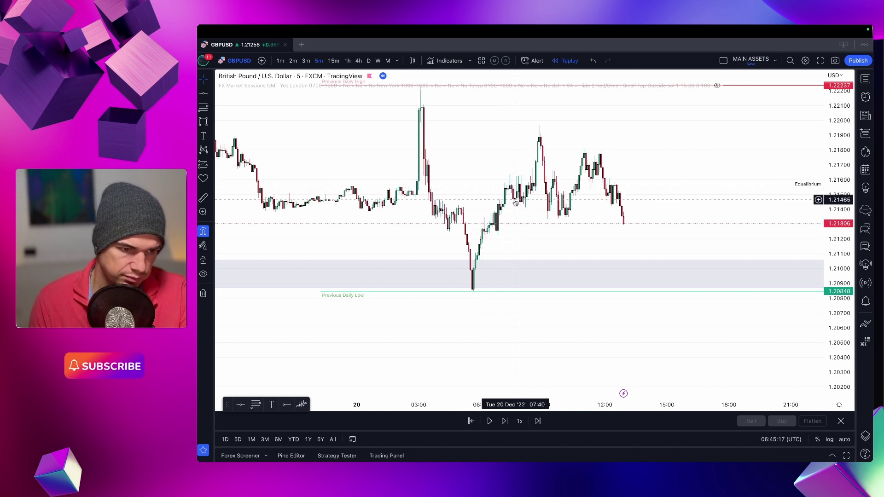
{"action": "left_click_drag", "start_coordinate": [827, 176], "coordinate": [827, 107]}
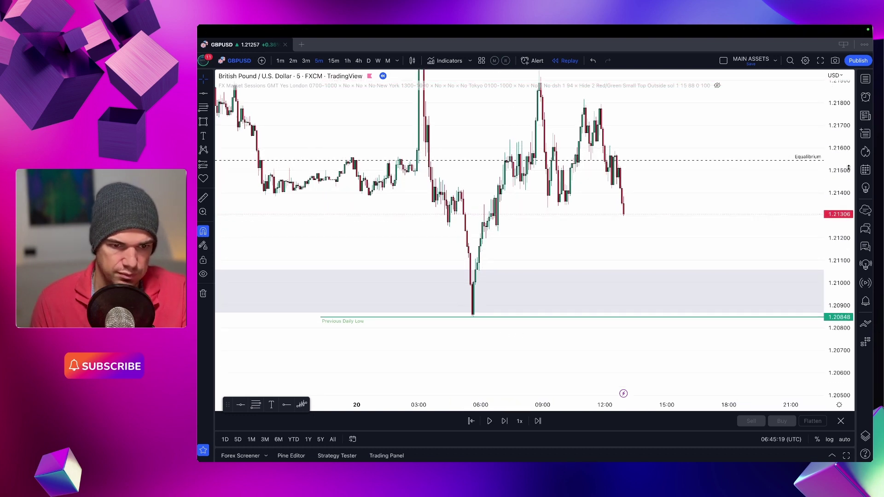
{"action": "scroll", "coordinate": [645, 286], "scroll_direction": "up", "scroll_amount": 5}
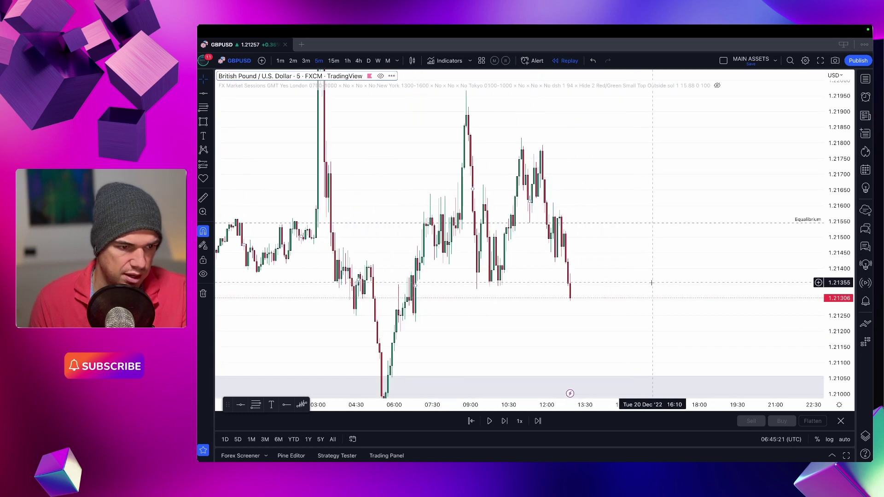
{"action": "scroll", "coordinate": [652, 282], "scroll_direction": "up", "scroll_amount": 3}
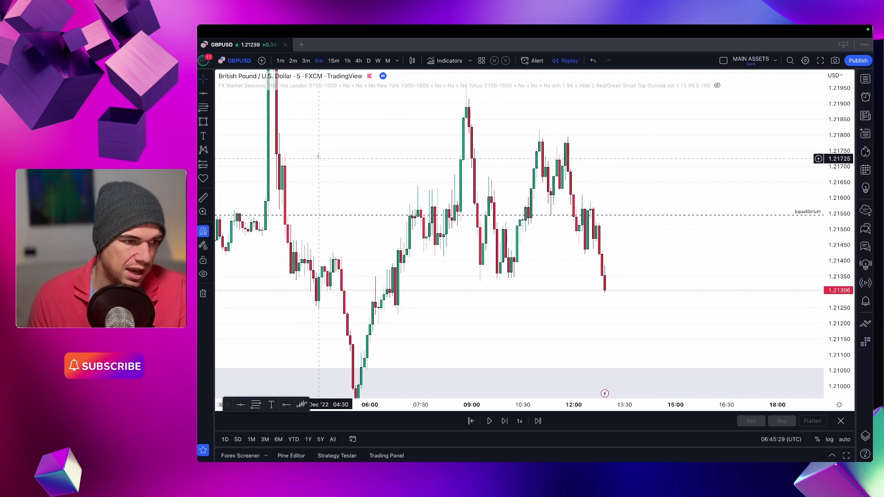
Switch to the 1-minute timeframe, and examine the market structure around Equilibrium between about 06:00 and 09:00 on 20 Dec '22.
{"action": "key", "text": "1"}
{"action": "key", "text": "Return"}
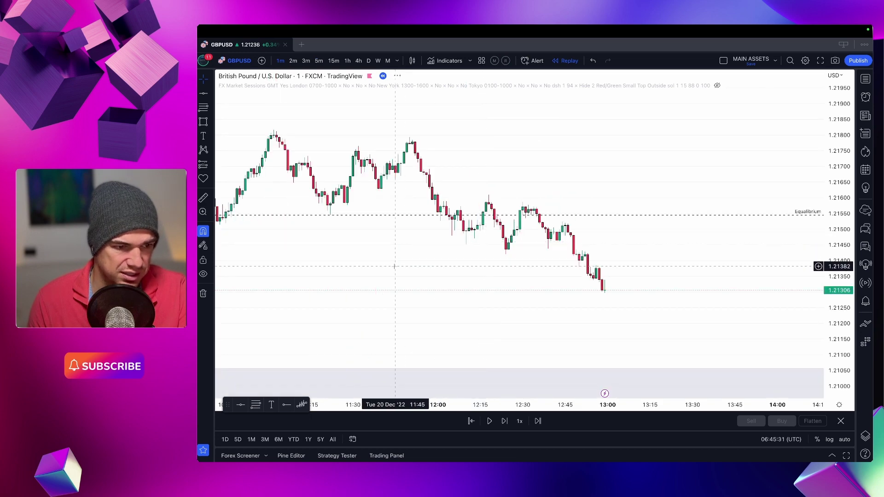
{"action": "scroll", "coordinate": [560, 282], "scroll_direction": "down", "scroll_amount": 10}
{"action": "scroll", "coordinate": [560, 282], "scroll_direction": "down", "scroll_amount": 2}
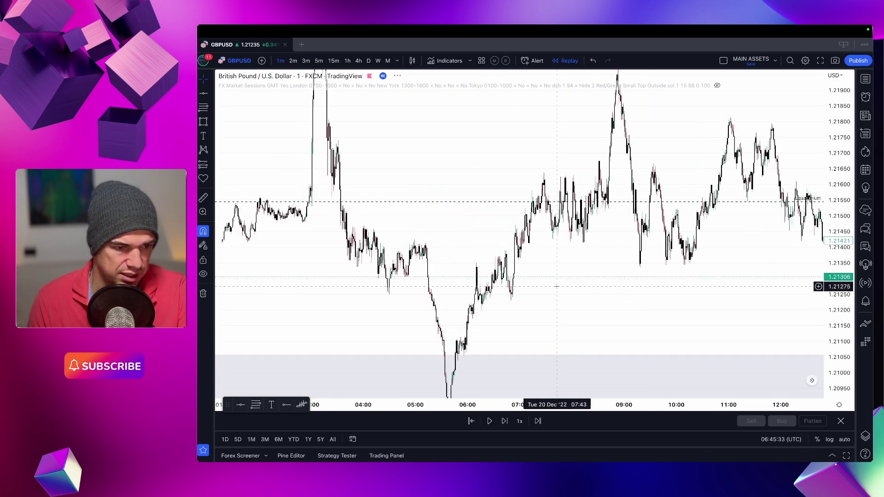
{"action": "scroll", "coordinate": [566, 288], "scroll_direction": "up", "scroll_amount": 3}
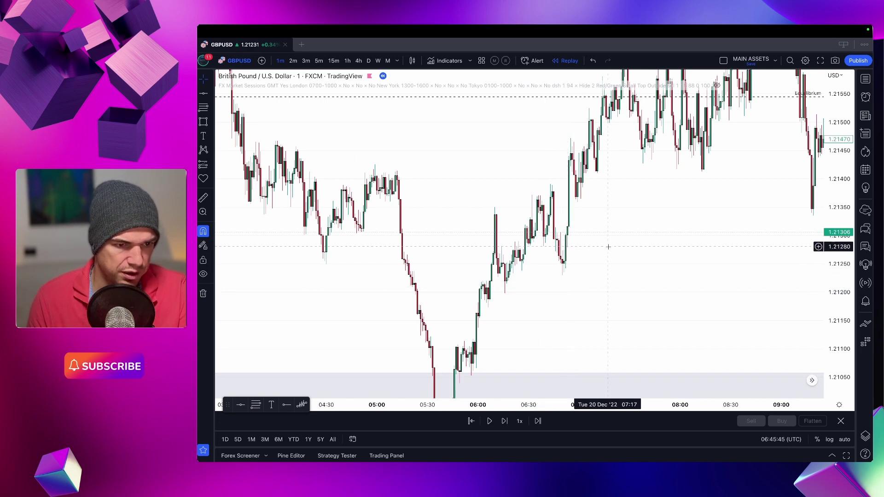
{"action": "scroll", "coordinate": [548, 198], "scroll_direction": "up", "scroll_amount": 4}
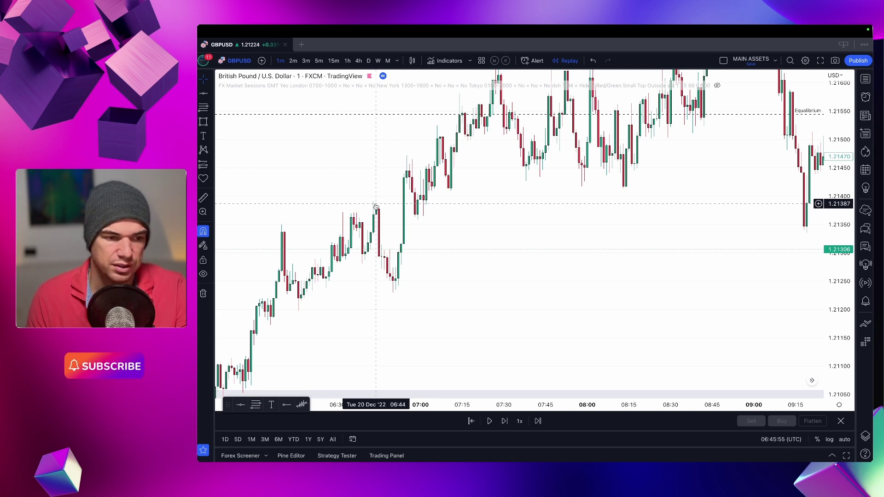
{"action": "left_click_drag", "start_coordinate": [472, 203], "coordinate": [475, 242]}
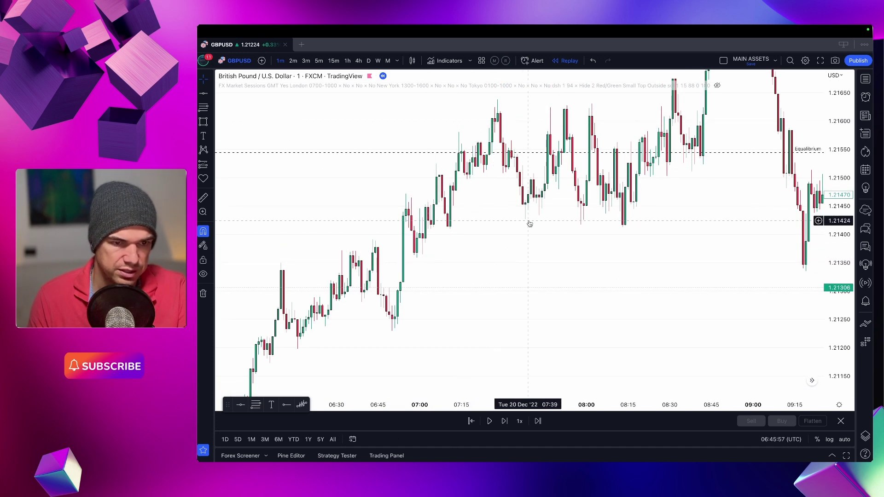
{"action": "left_click_drag", "start_coordinate": [530, 223], "coordinate": [539, 292]}
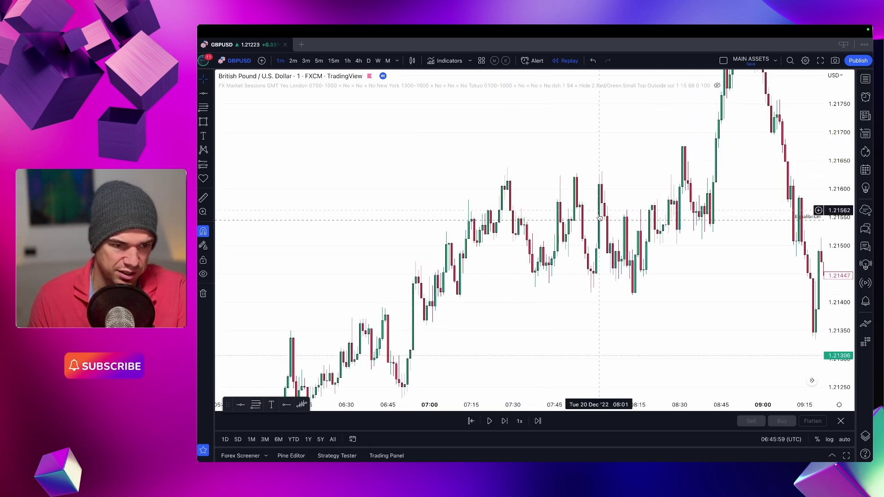
{"action": "left_click_drag", "start_coordinate": [543, 311], "coordinate": [542, 296]}
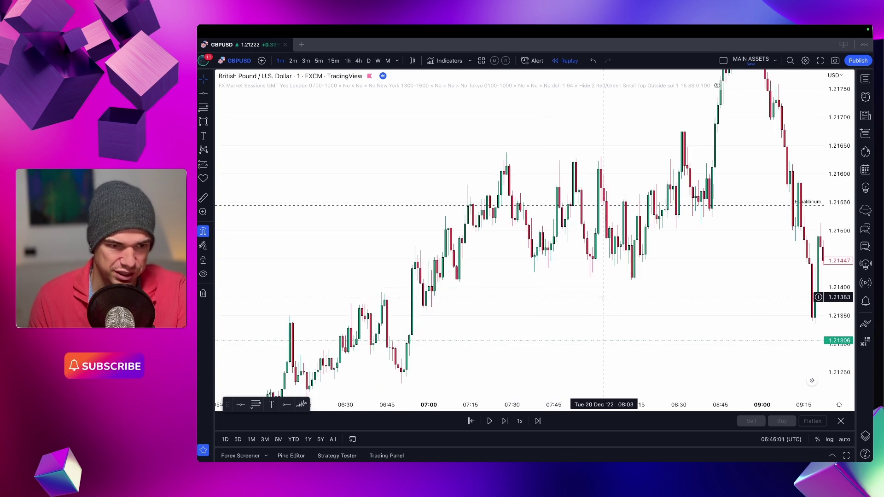
{"action": "scroll", "coordinate": [658, 329], "scroll_direction": "down", "scroll_amount": 3}
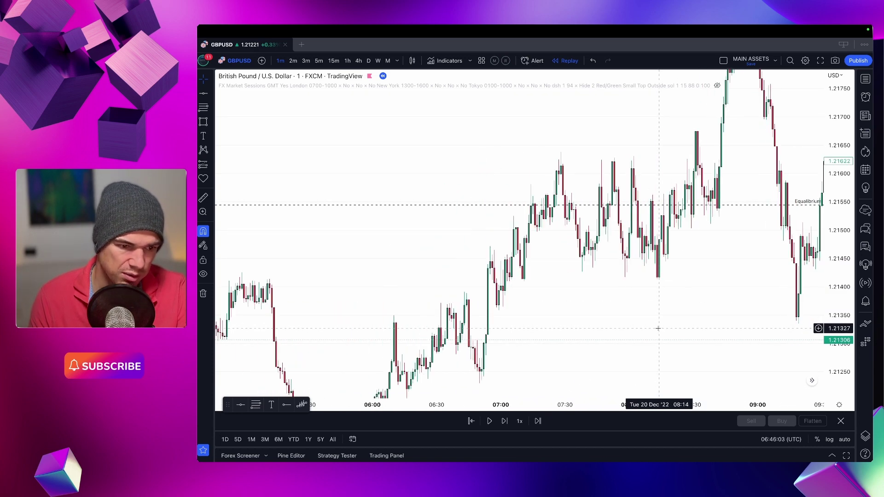
Switch back to the 15-minute timeframe, and restart the replay from about 09:00 on 20 Dec '22.
{"action": "left_click", "coordinate": [333, 61]}
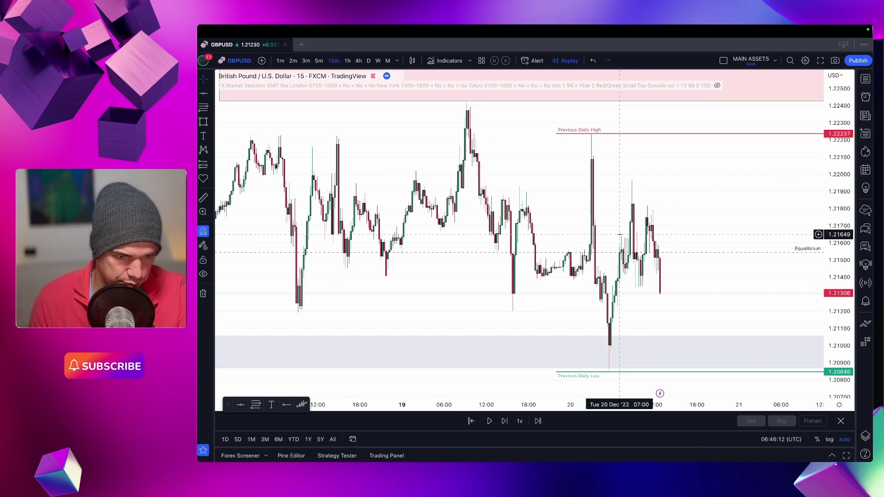
{"action": "scroll", "coordinate": [620, 234], "scroll_direction": "up", "scroll_amount": 2}
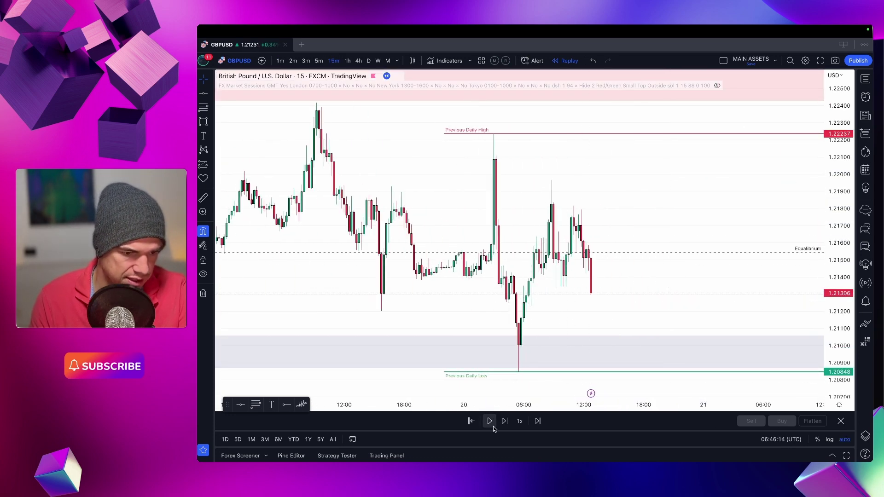
{"action": "left_click", "coordinate": [474, 424]}
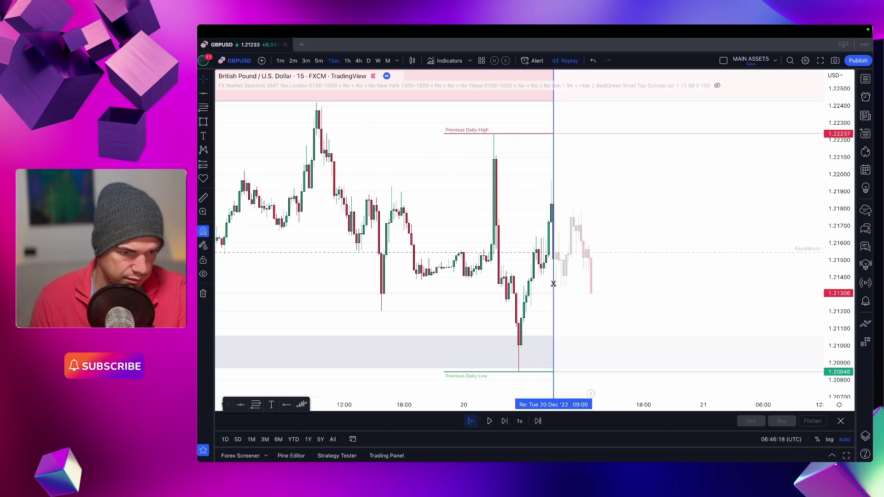
{"action": "left_click", "coordinate": [552, 285]}
{"action": "scroll", "coordinate": [704, 234], "scroll_direction": "up", "scroll_amount": 5}
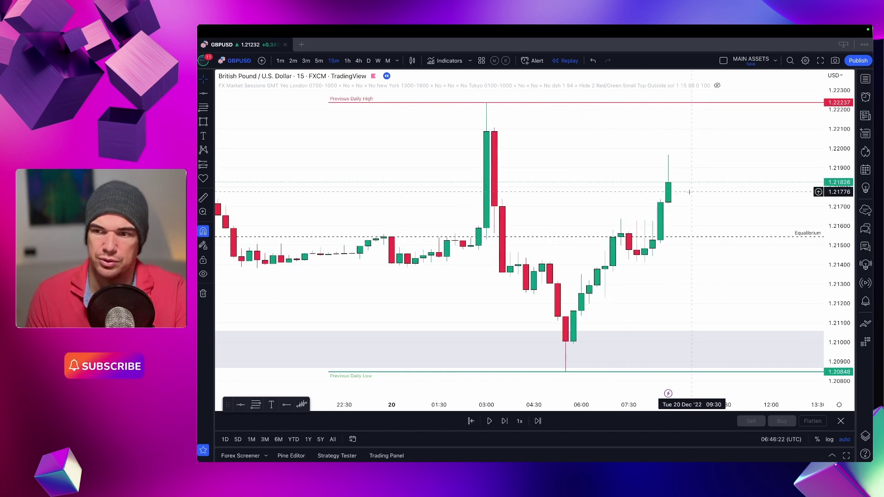
Draw a rectangle over the gap above Equilibrium, from about 1.21626 to 1.21711 and 08:15 to 13:00 on 20 Dec '22.
{"action": "scroll", "coordinate": [663, 230], "scroll_direction": "right", "scroll_amount": 1}
{"action": "left_click_drag", "start_coordinate": [854, 170], "coordinate": [782, 184]}
{"action": "scroll", "coordinate": [691, 221], "scroll_direction": "right", "scroll_amount": 5}
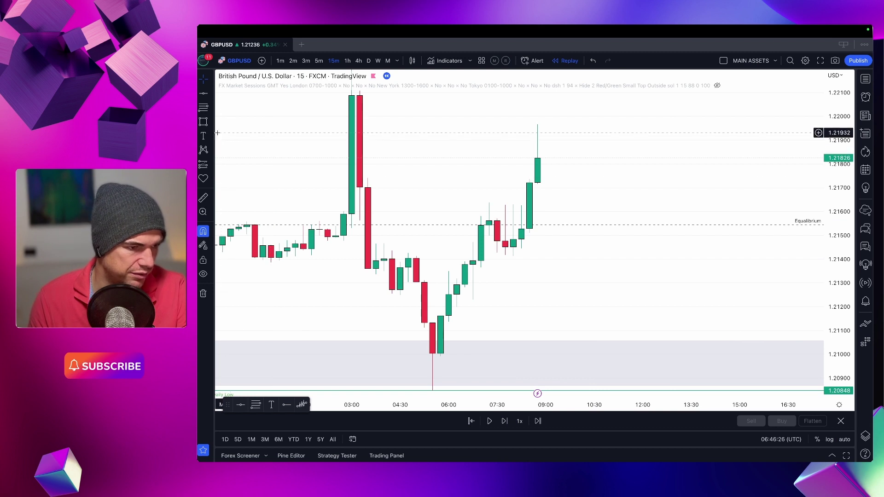
{"action": "key", "text": "alt+shift+r"}
{"action": "mouse_move", "coordinate": [522, 206]}
{"action": "left_mouse_down"}
{"action": "mouse_move", "coordinate": [530, 193]}
{"action": "mouse_move", "coordinate": [676, 185]}
{"action": "left_mouse_up"}
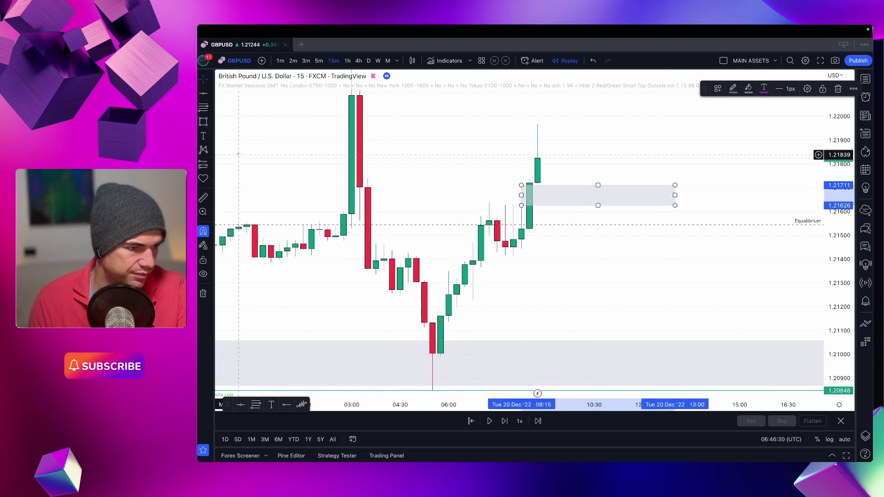
Draw a second rectangle over the lower gap, from about 1.21163 to 1.21199 and 05:45 to 16:00 on 20 Dec '22.
{"action": "left_click", "coordinate": [211, 125]}
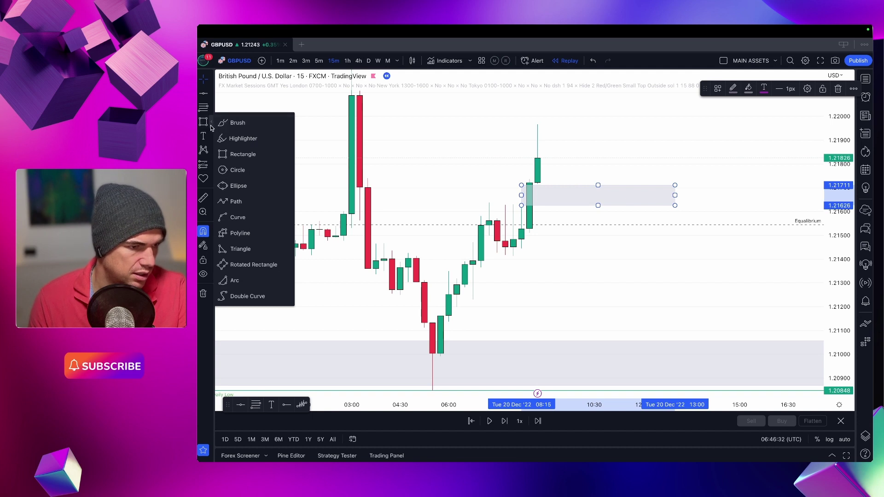
{"action": "left_click", "coordinate": [204, 124]}
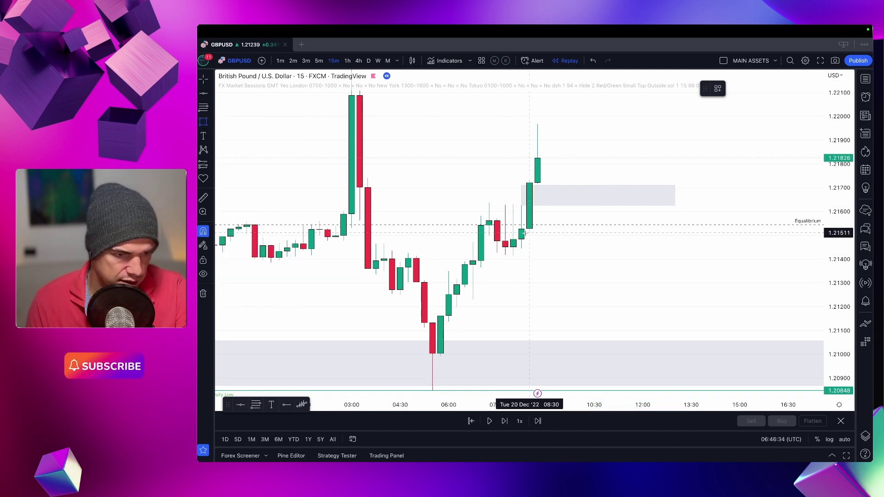
{"action": "scroll", "coordinate": [530, 233], "scroll_direction": "right", "scroll_amount": 5}
{"action": "left_click_drag", "start_coordinate": [316, 301], "coordinate": [645, 293]}
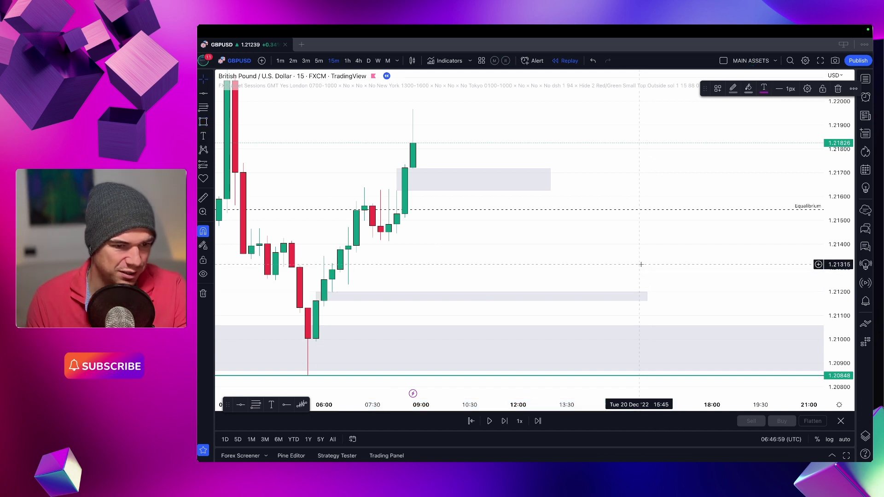
{"action": "left_click_drag", "start_coordinate": [536, 287], "coordinate": [549, 281]}
Apply the FVG drawing template to both the lower and the upper gap rectangles.
{"action": "left_click", "coordinate": [546, 294]}
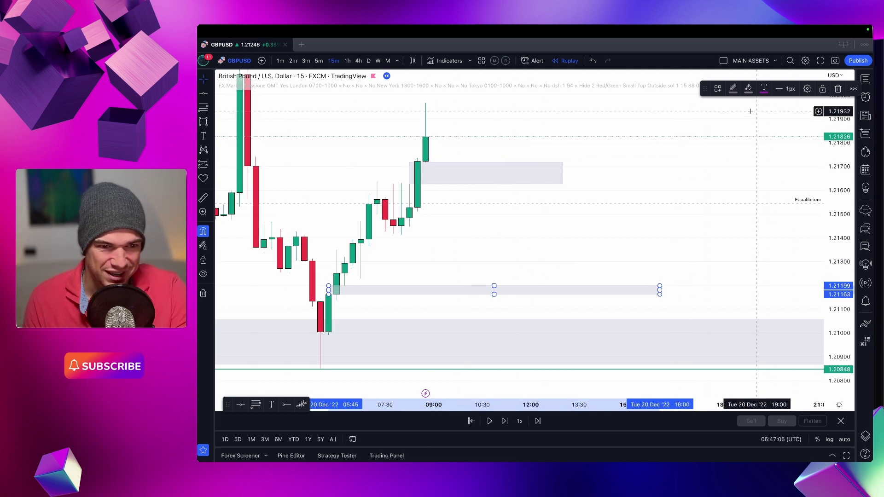
{"action": "left_click", "coordinate": [718, 91]}
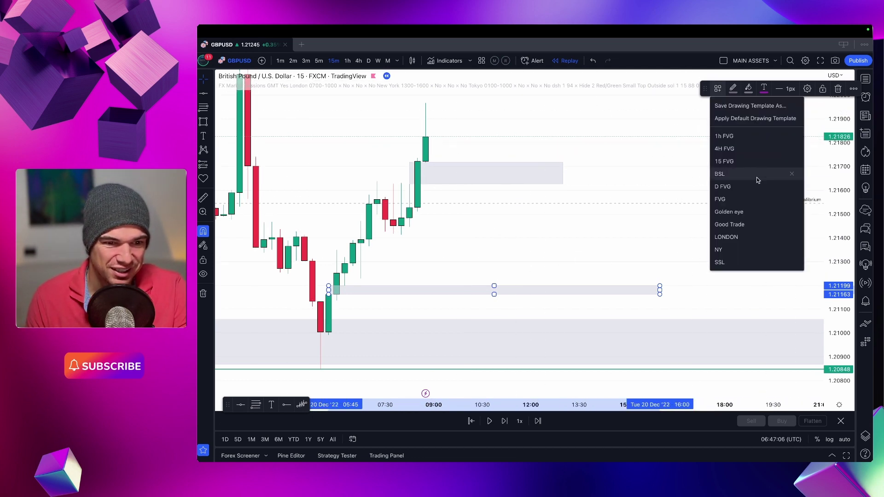
{"action": "left_click", "coordinate": [731, 199]}
{"action": "key", "text": "Escape"}
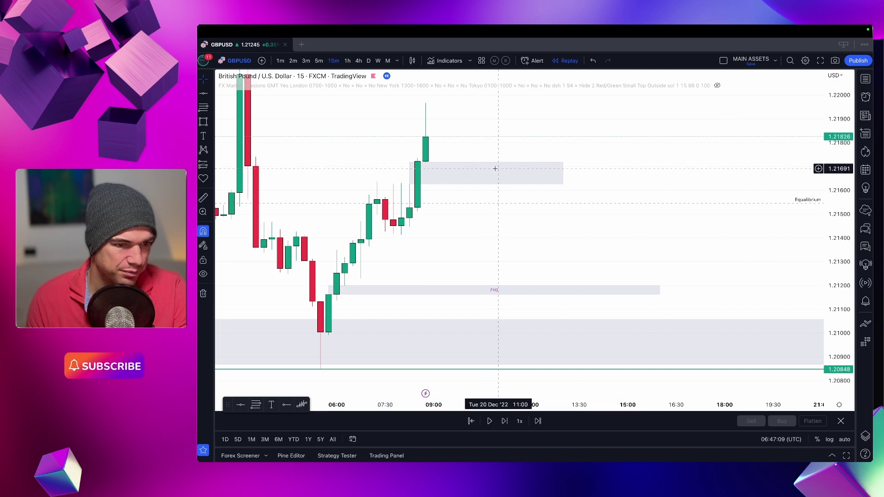
{"action": "left_click", "coordinate": [481, 165]}
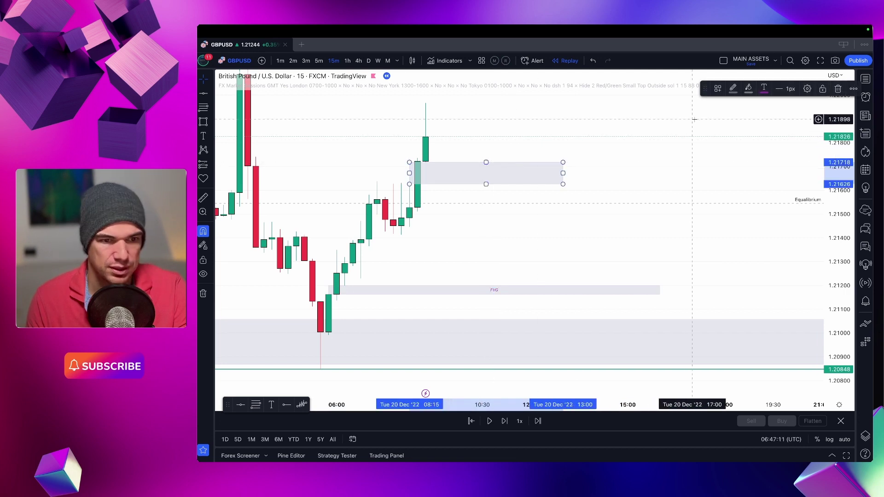
{"action": "left_click", "coordinate": [717, 91]}
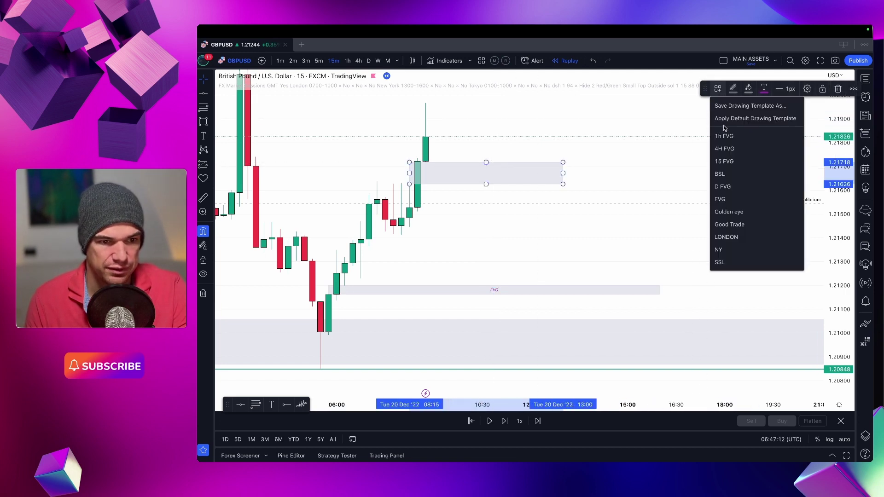
{"action": "left_click", "coordinate": [733, 199]}
{"action": "key", "text": "Escape"}
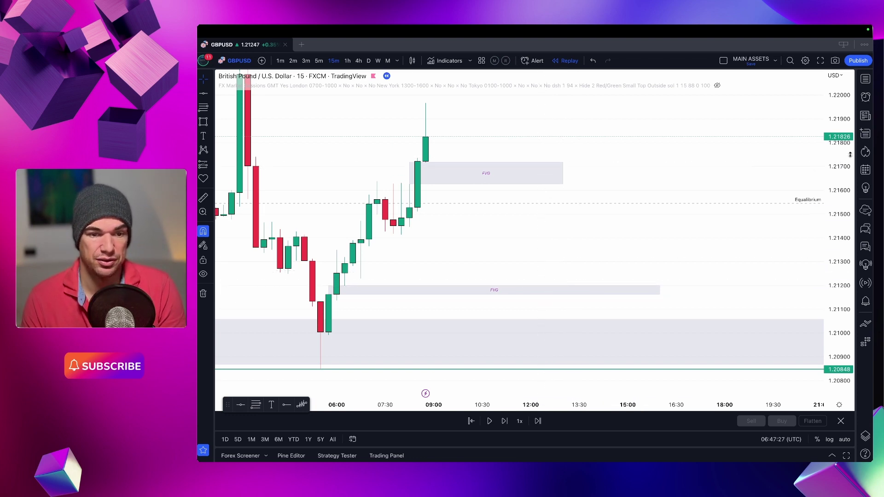
Advance the replay bar by bar to 12:00 on 20 Dec '22, studying how price trades around the upper FVG and Equilibrium.
{"action": "left_click_drag", "start_coordinate": [832, 111], "coordinate": [661, 239]}
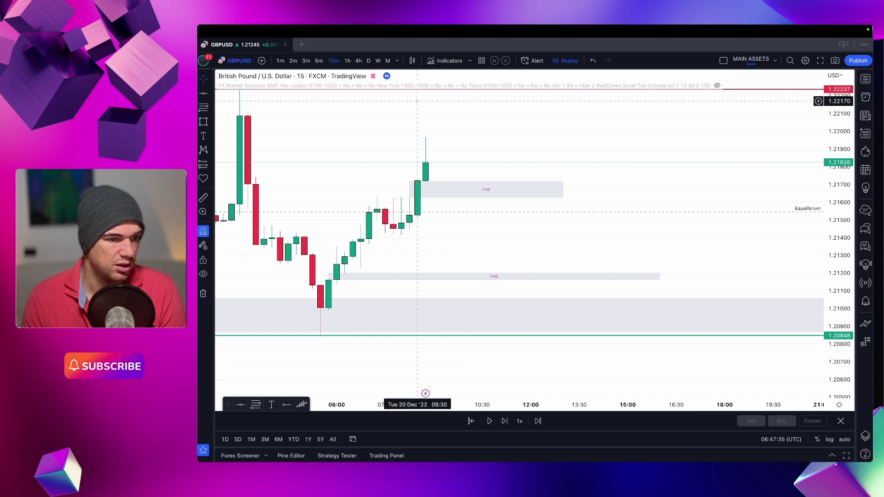
{"action": "left_click", "coordinate": [505, 422]}
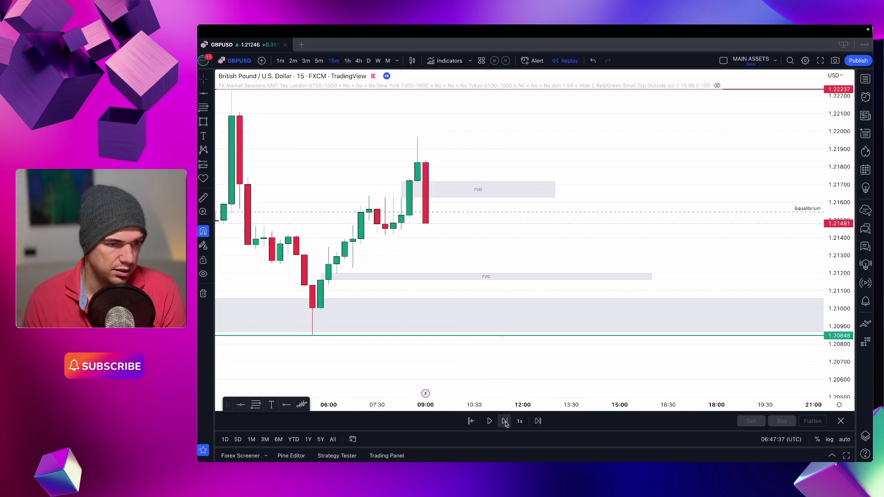
{"action": "left_click", "coordinate": [505, 422]}
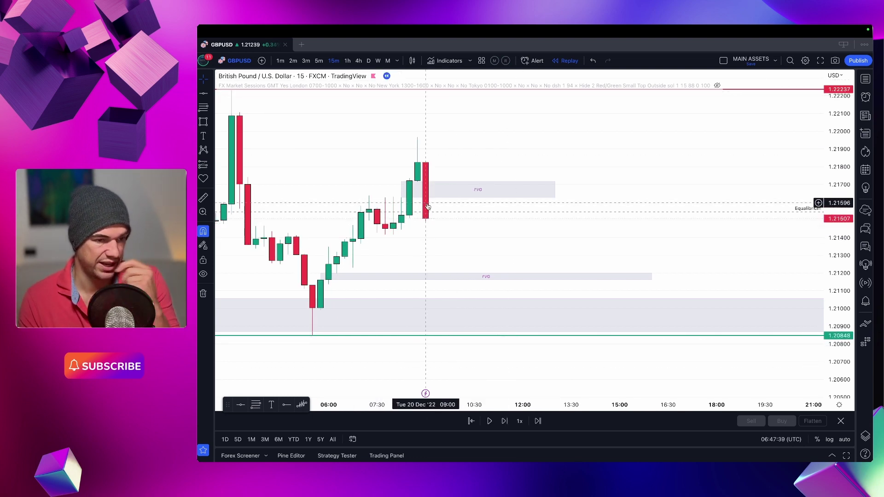
{"action": "left_click", "coordinate": [508, 422]}
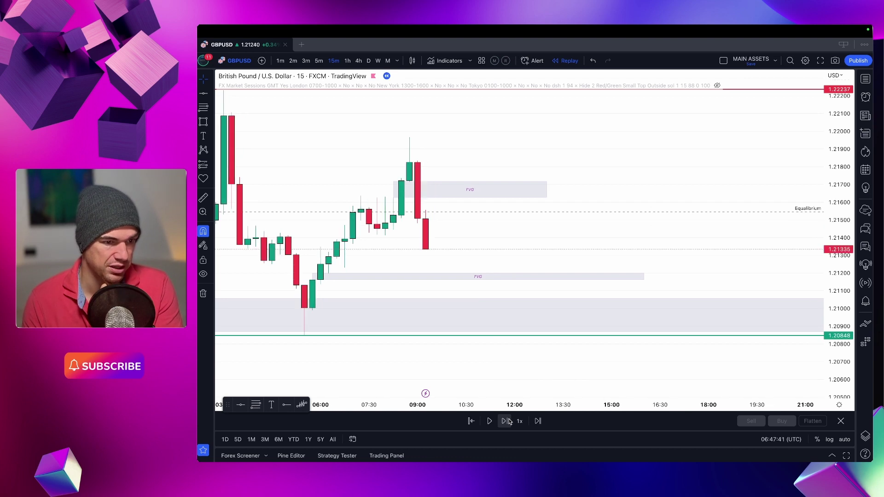
{"action": "left_click", "coordinate": [509, 422]}
{"action": "left_click", "coordinate": [509, 421]}
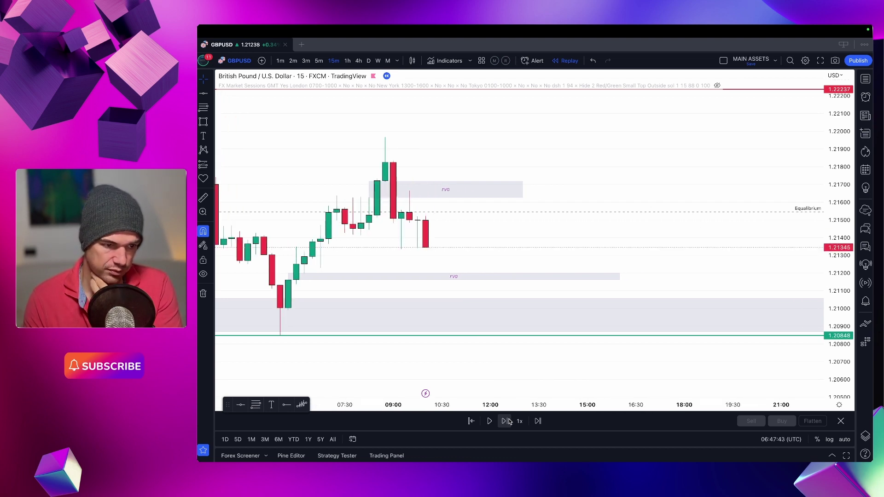
{"action": "left_click", "coordinate": [508, 421]}
{"action": "left_click", "coordinate": [508, 422]}
{"action": "left_click", "coordinate": [508, 422]}
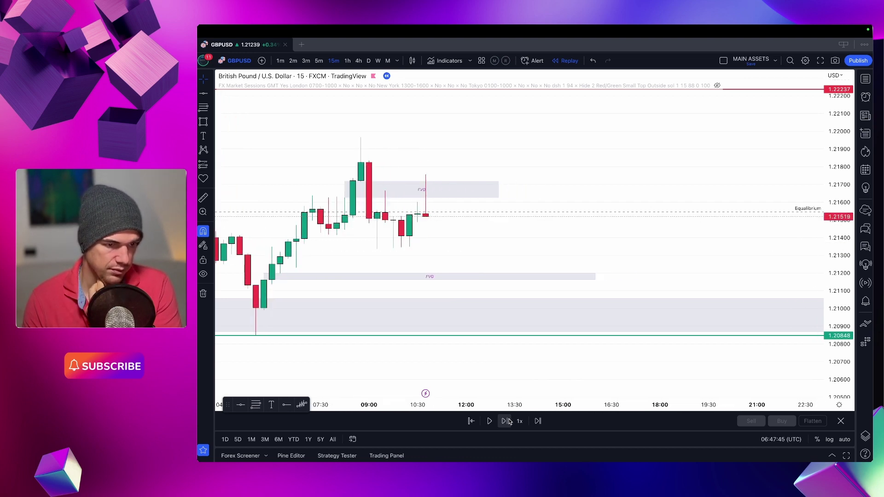
{"action": "left_click", "coordinate": [508, 422]}
{"action": "left_click", "coordinate": [508, 422]}
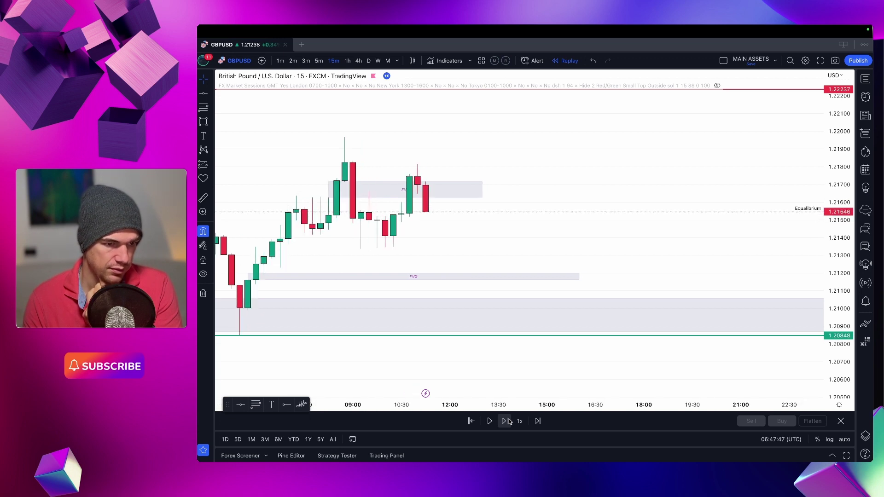
{"action": "left_click", "coordinate": [509, 422]}
{"action": "left_click", "coordinate": [509, 422]}
{"action": "left_click", "coordinate": [509, 422]}
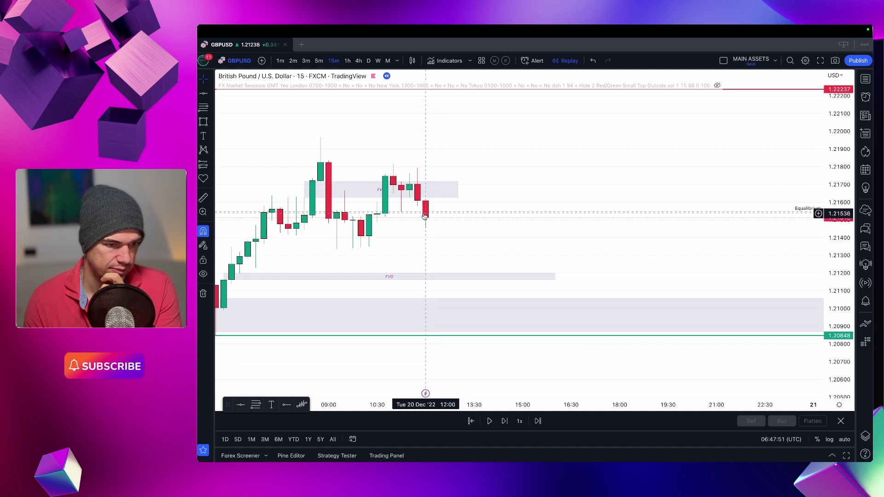
Advance the replay bar by bar to about 13:00, following price from Equilibrium towards the lower FVG and daily zone.
{"action": "left_click", "coordinate": [505, 422]}
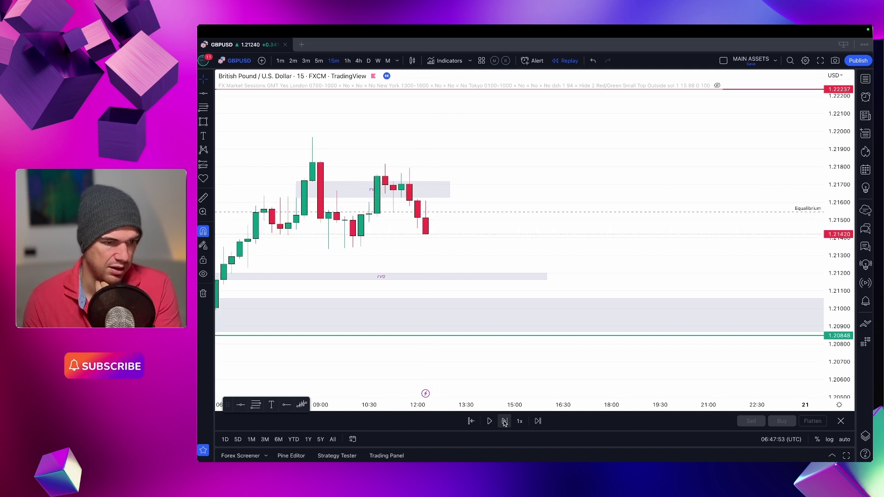
{"action": "left_click", "coordinate": [505, 422]}
{"action": "left_click", "coordinate": [505, 422]}
{"action": "scroll", "coordinate": [537, 387], "scroll_direction": "down", "scroll_amount": 3}
{"action": "scroll", "coordinate": [537, 387], "scroll_direction": "left", "scroll_amount": 5}
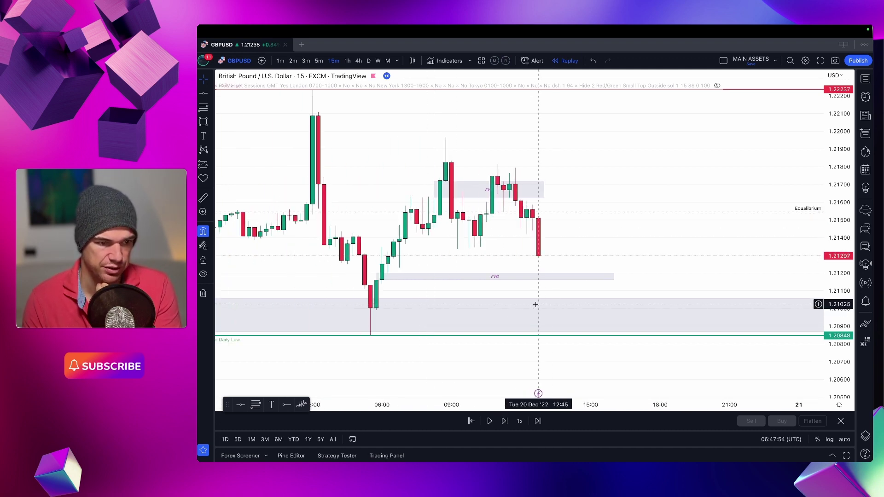
{"action": "left_click", "coordinate": [505, 422]}
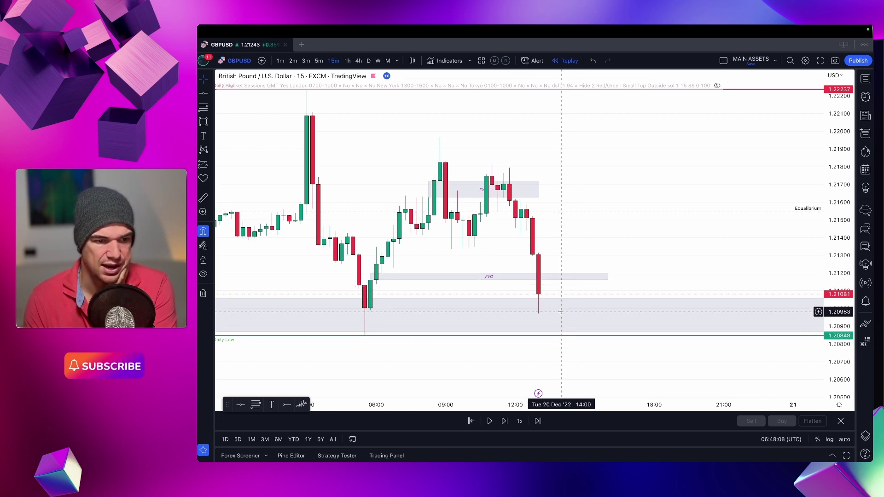
Advance the replay bar by bar to 14:45 on 20 Dec '22, following price from the daily zone back towards the upper FVG.
{"action": "scroll", "coordinate": [562, 313], "scroll_direction": "down", "scroll_amount": 3}
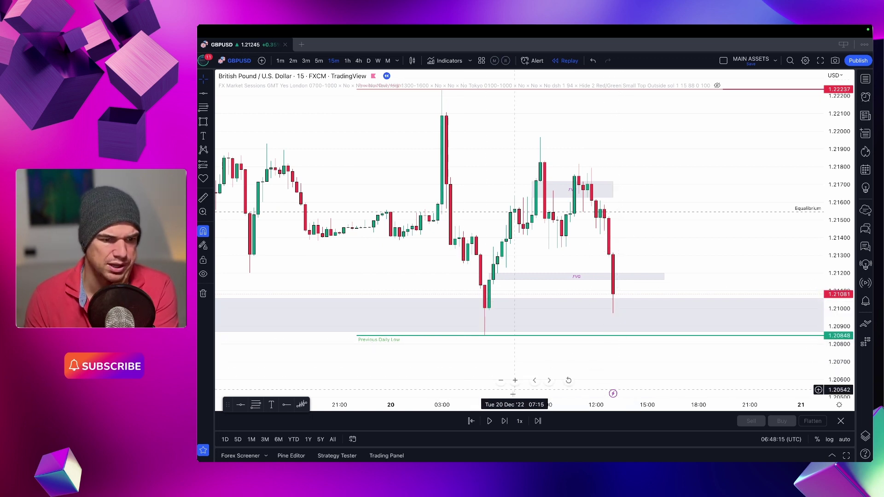
{"action": "left_click", "coordinate": [504, 421]}
{"action": "left_click", "coordinate": [505, 421]}
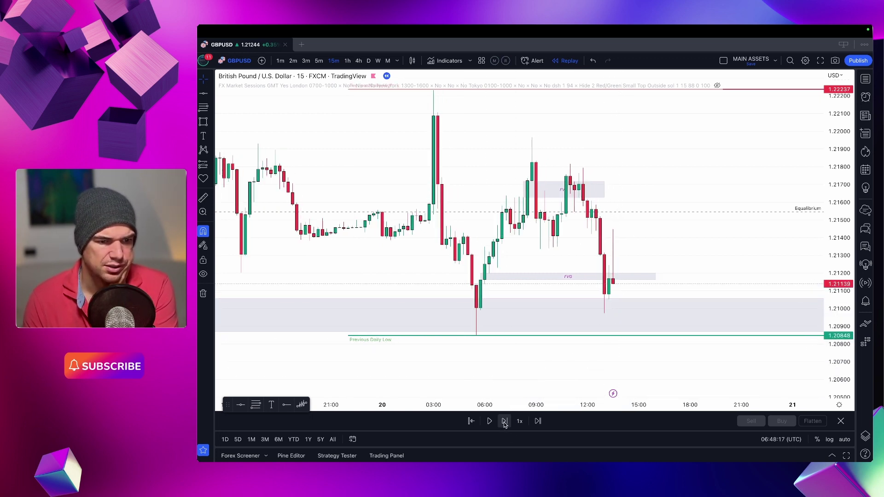
{"action": "left_click", "coordinate": [505, 421]}
{"action": "left_click", "coordinate": [505, 422]}
{"action": "left_click", "coordinate": [505, 421]}
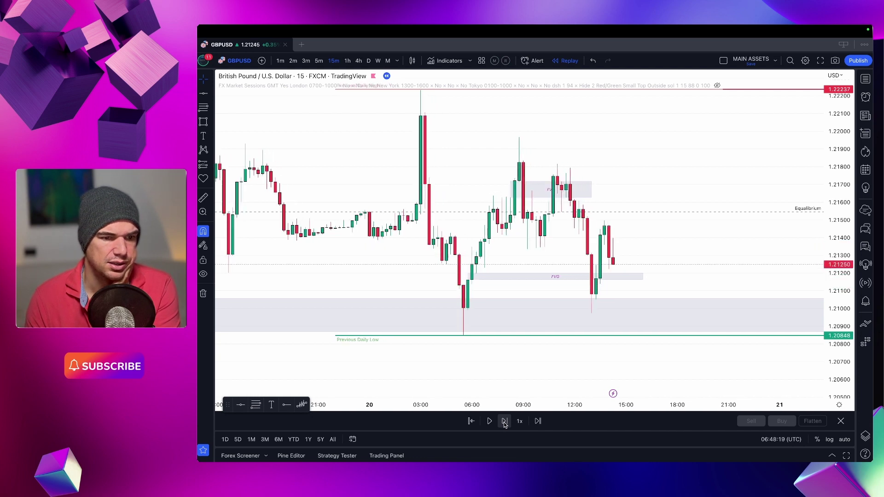
{"action": "left_click", "coordinate": [505, 422]}
{"action": "left_click", "coordinate": [505, 421]}
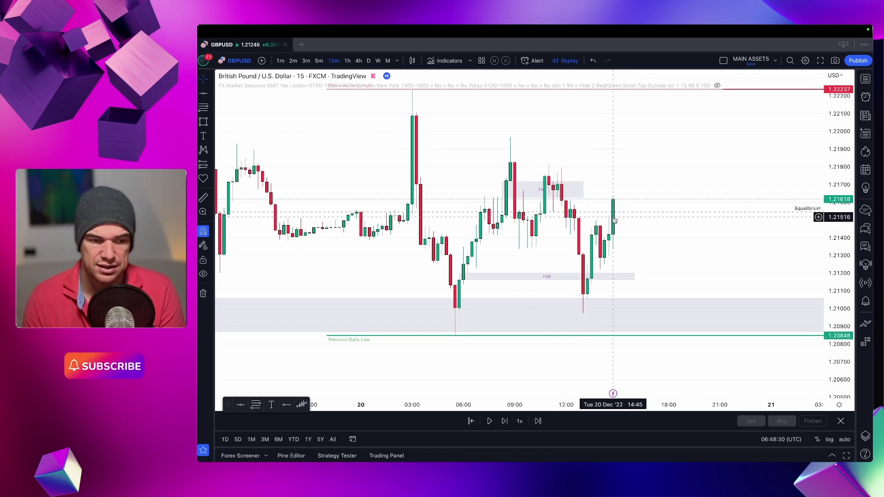
Extend the upper FVG rectangle's end to about 20:00 on 20 Dec '22.
{"action": "left_click_drag", "start_coordinate": [583, 190], "coordinate": [702, 190]}
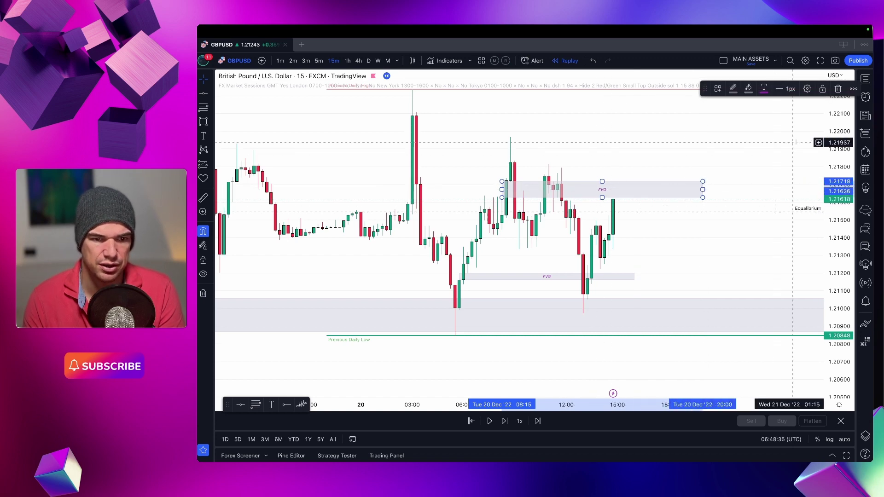
{"action": "scroll", "coordinate": [796, 142], "scroll_direction": "down", "scroll_amount": 3}
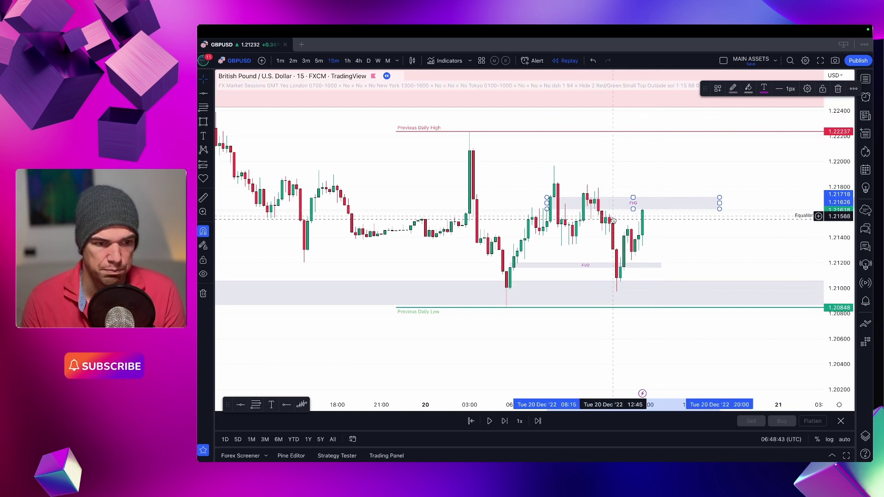
{"action": "left_click", "coordinate": [632, 266]}
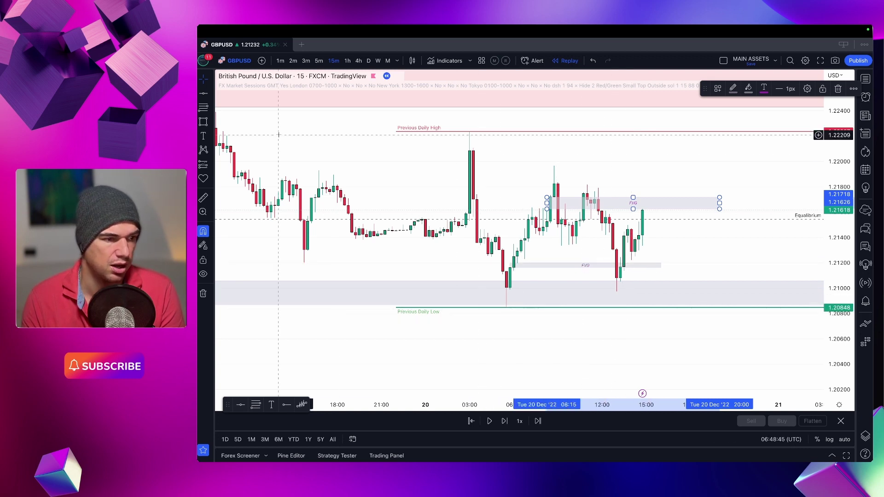
Draw a rectangle below the Previous Daily Low, from about 1.20640 to 1.20759 and 02:45 to 21:45, and fill it red.
{"action": "key", "text": "alt+shift+r"}
{"action": "left_click", "coordinate": [466, 318]}
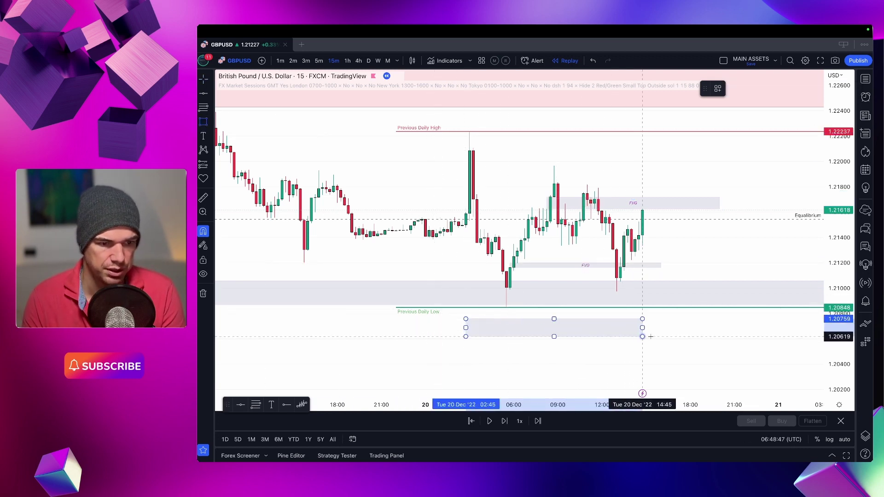
{"action": "left_click", "coordinate": [745, 333]}
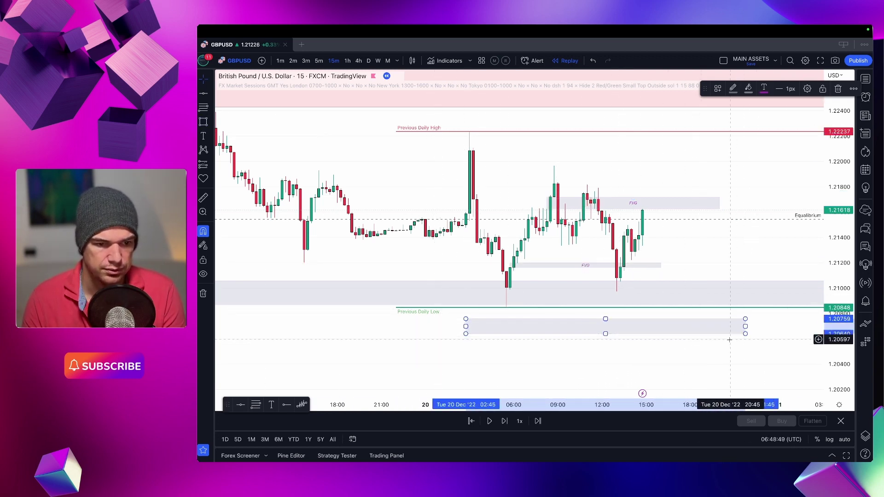
{"action": "left_click", "coordinate": [718, 89]}
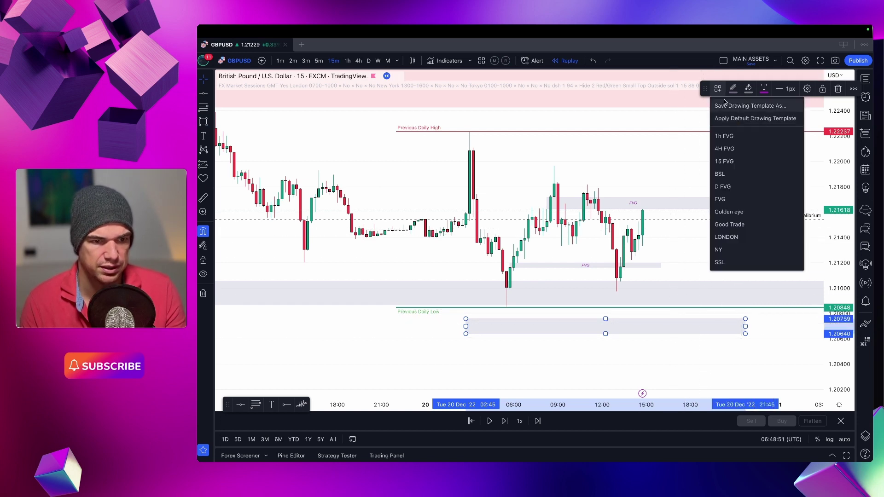
{"action": "left_click", "coordinate": [748, 89]}
{"action": "left_click", "coordinate": [749, 116]}
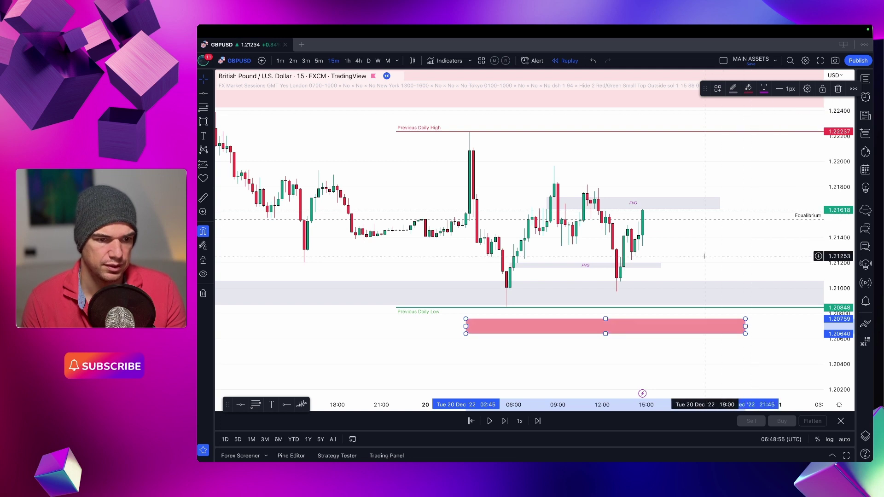
{"action": "left_click", "coordinate": [659, 313]}
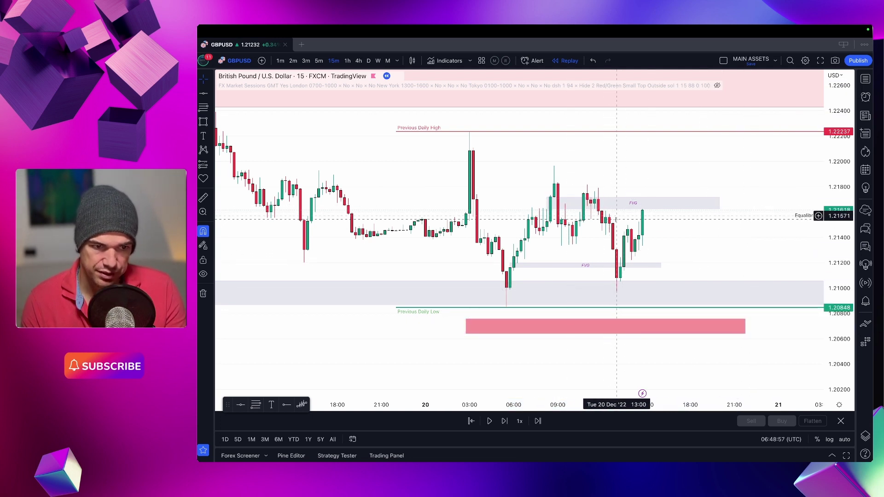
{"action": "left_click", "coordinate": [642, 204]}
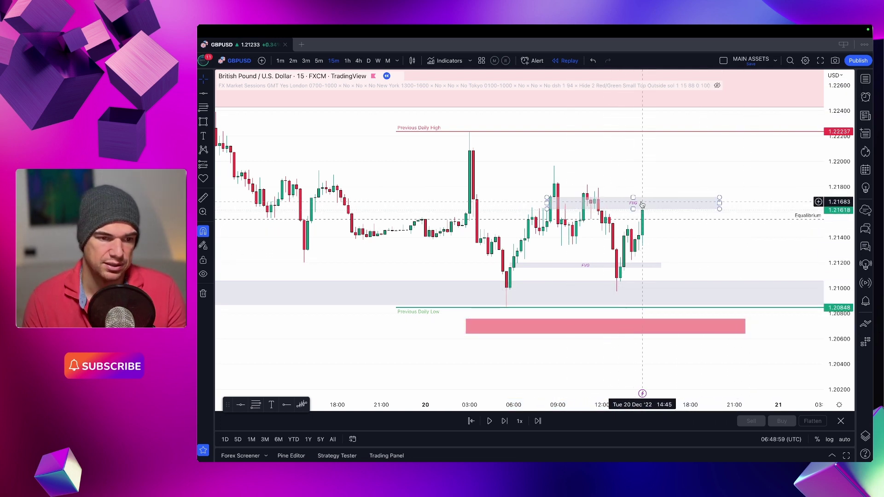
Measure the price distance from the lower FVG down into the red rectangle below the Previous Daily Low, and clear the measurement.
{"action": "key", "text": "Escape"}
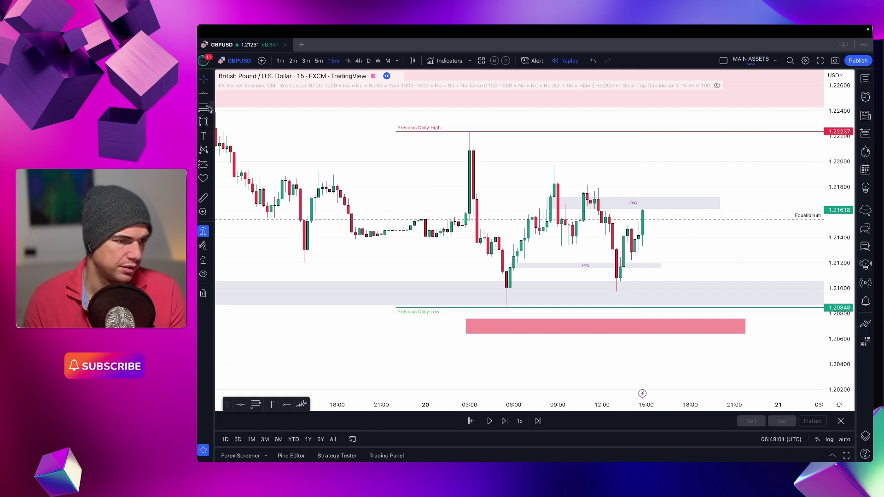
{"action": "left_click", "coordinate": [203, 197]}
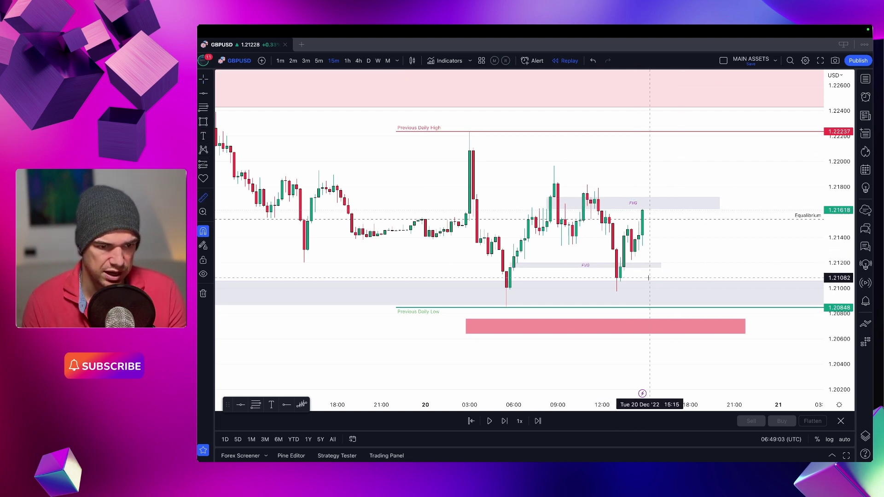
{"action": "left_click", "coordinate": [664, 267]}
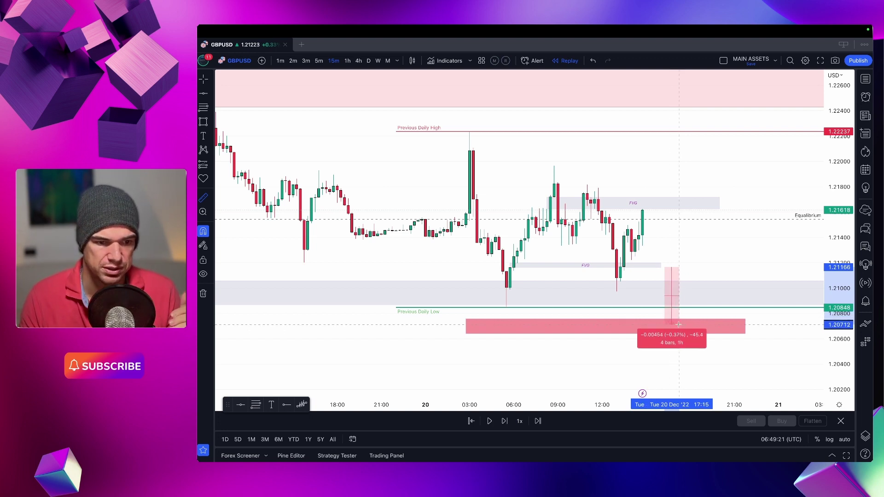
{"action": "left_click", "coordinate": [680, 330]}
{"action": "left_click", "coordinate": [658, 299]}
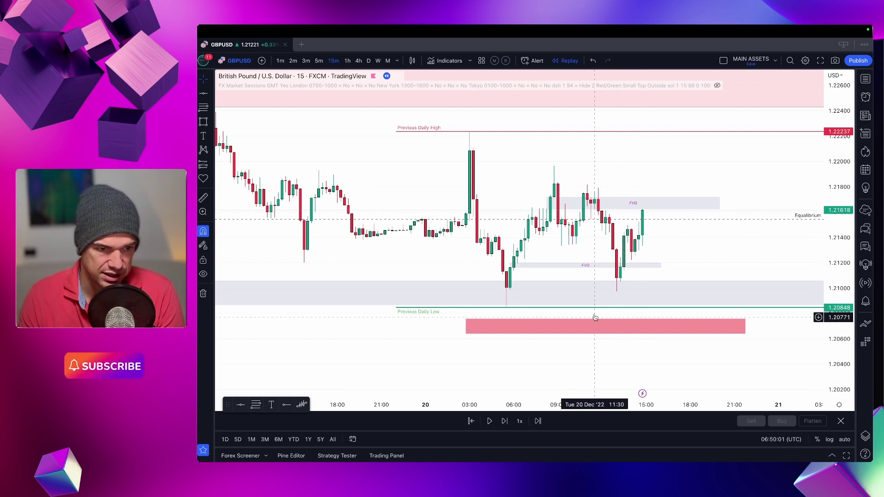
Advance the replay bar by bar to about 17:00 on 20 Dec '22, following price away from the upper FVG.
{"action": "left_click", "coordinate": [507, 422]}
{"action": "left_click", "coordinate": [508, 424]}
{"action": "left_click", "coordinate": [509, 423]}
{"action": "left_click", "coordinate": [508, 424]}
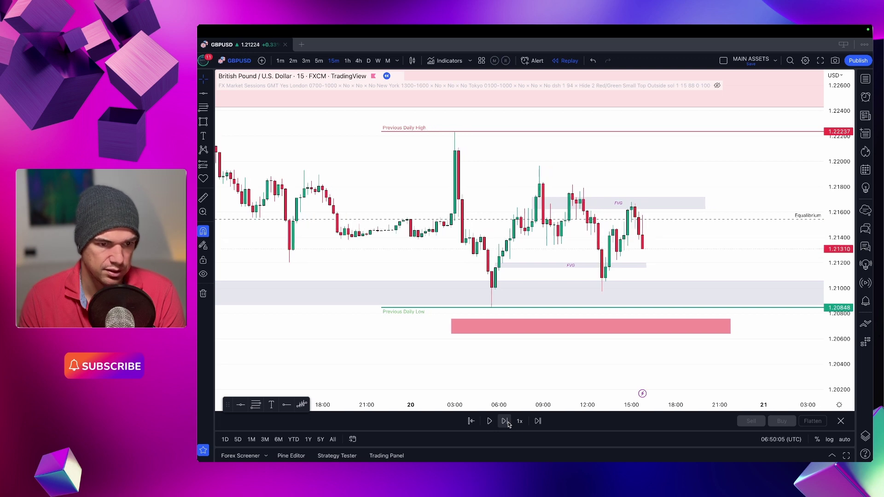
{"action": "left_click", "coordinate": [509, 424]}
{"action": "left_click", "coordinate": [509, 424]}
{"action": "left_click", "coordinate": [508, 424]}
{"action": "left_click", "coordinate": [508, 423]}
{"action": "left_click", "coordinate": [508, 424]}
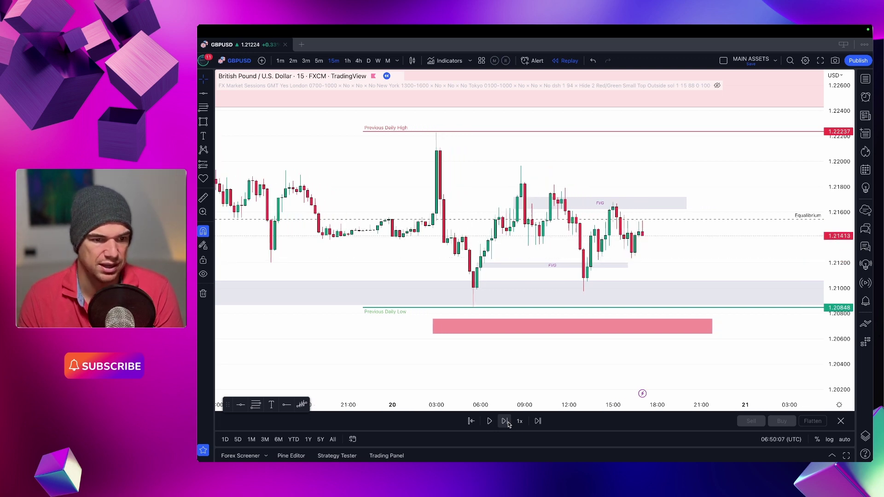
Advance the replay bar by bar to about 22:00 on 20 Dec '22, following price from Equilibrium through the upper FVG.
{"action": "left_click", "coordinate": [508, 424]}
{"action": "left_click", "coordinate": [508, 423]}
{"action": "left_click", "coordinate": [508, 423]}
{"action": "left_click", "coordinate": [509, 423]}
{"action": "left_click", "coordinate": [508, 423]}
{"action": "left_click", "coordinate": [509, 423]}
{"action": "left_click", "coordinate": [508, 424]}
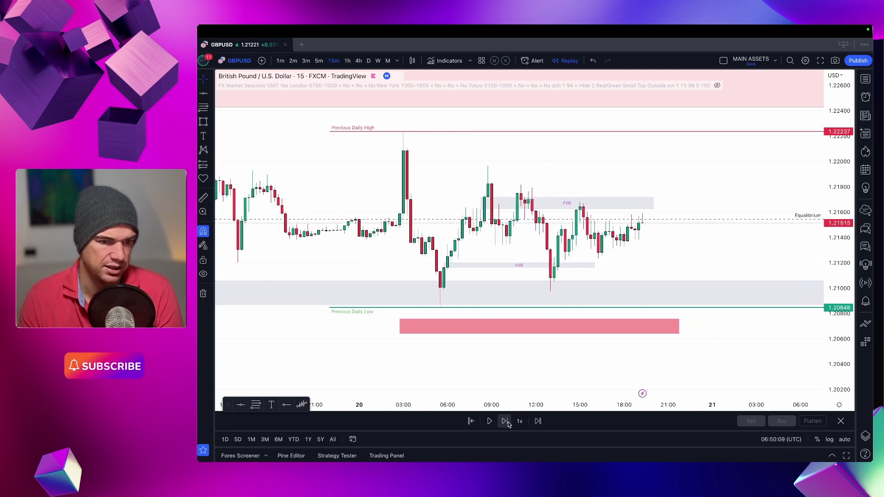
{"action": "left_click", "coordinate": [509, 424]}
{"action": "left_click", "coordinate": [509, 423]}
{"action": "left_click", "coordinate": [509, 424]}
{"action": "left_click", "coordinate": [509, 424]}
{"action": "left_click", "coordinate": [509, 423]}
{"action": "left_click", "coordinate": [508, 424]}
{"action": "left_click", "coordinate": [508, 423]}
{"action": "left_click", "coordinate": [509, 424]}
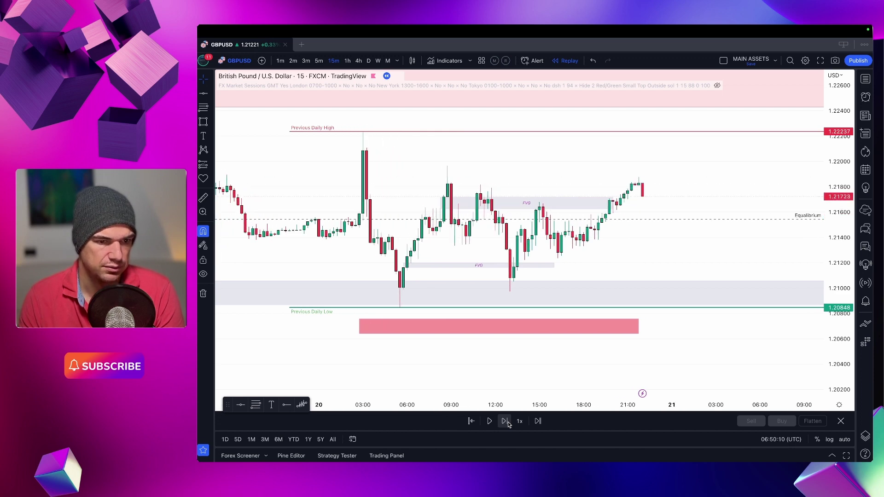
Advance the replay bar by bar to about 03:45 on 21 Dec '22, following price back towards Equilibrium.
{"action": "left_click", "coordinate": [508, 424]}
{"action": "left_click", "coordinate": [509, 424]}
{"action": "left_click", "coordinate": [508, 424]}
{"action": "left_click", "coordinate": [509, 424]}
{"action": "left_click", "coordinate": [508, 423]}
{"action": "left_click", "coordinate": [509, 424]}
{"action": "left_click", "coordinate": [508, 424]}
{"action": "left_click", "coordinate": [509, 424]}
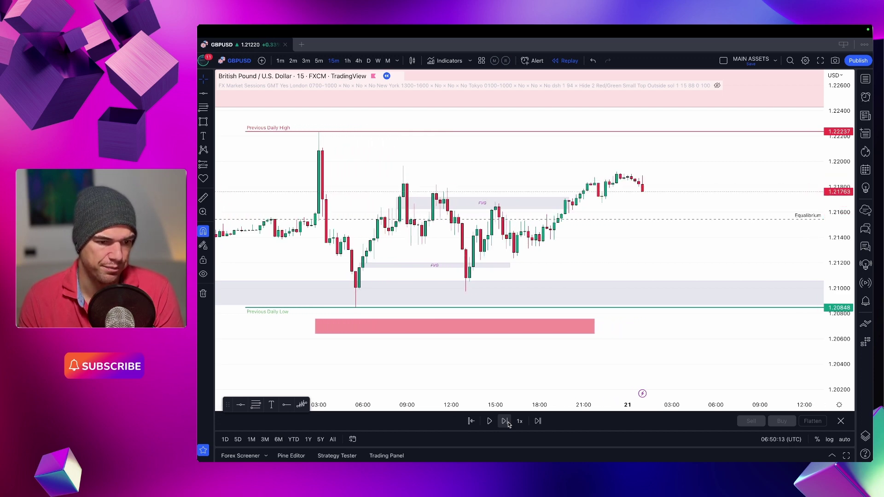
{"action": "left_click", "coordinate": [508, 424]}
{"action": "left_click", "coordinate": [508, 424]}
{"action": "left_click", "coordinate": [509, 423]}
{"action": "left_click", "coordinate": [508, 424]}
{"action": "left_click", "coordinate": [508, 424]}
{"action": "left_click", "coordinate": [509, 424]}
{"action": "left_click", "coordinate": [508, 424]}
{"action": "left_click", "coordinate": [509, 423]}
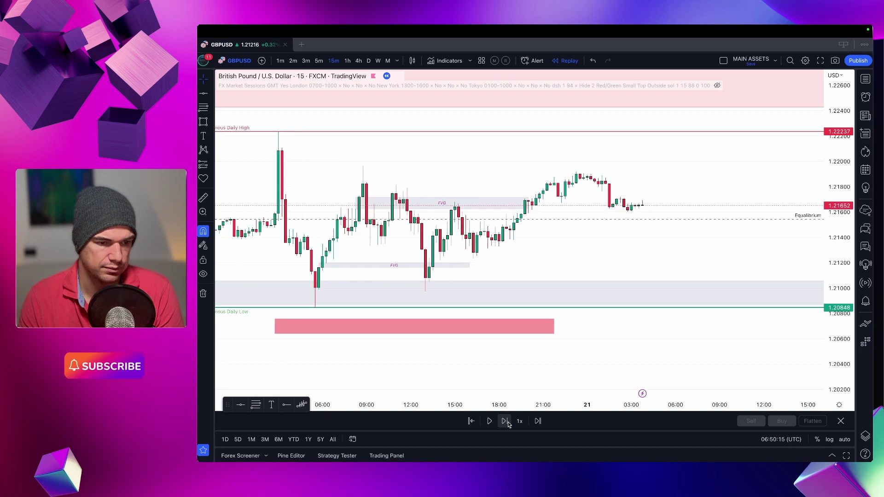
Return the chart to the latest price data and examine the 21 Dec move around the Previous Daily Low.
{"action": "left_click", "coordinate": [471, 421]}
{"action": "scroll", "coordinate": [568, 366], "scroll_direction": "down", "scroll_amount": 5}
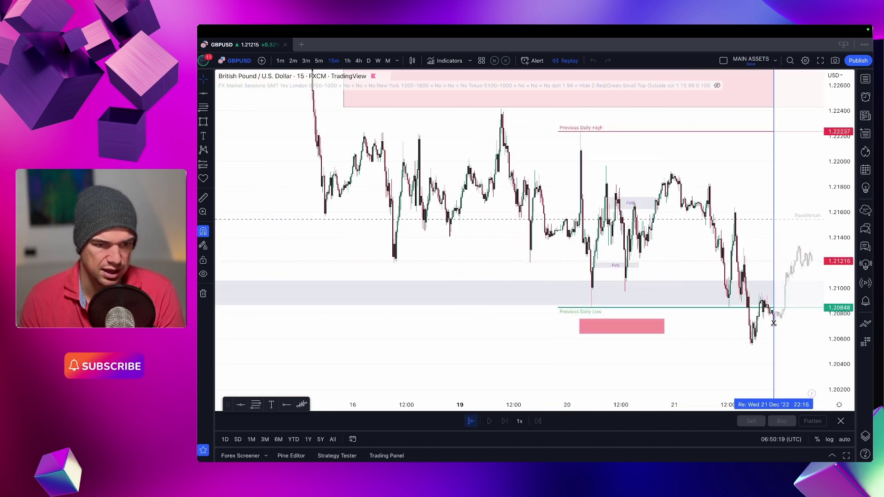
{"action": "key", "text": "Escape"}
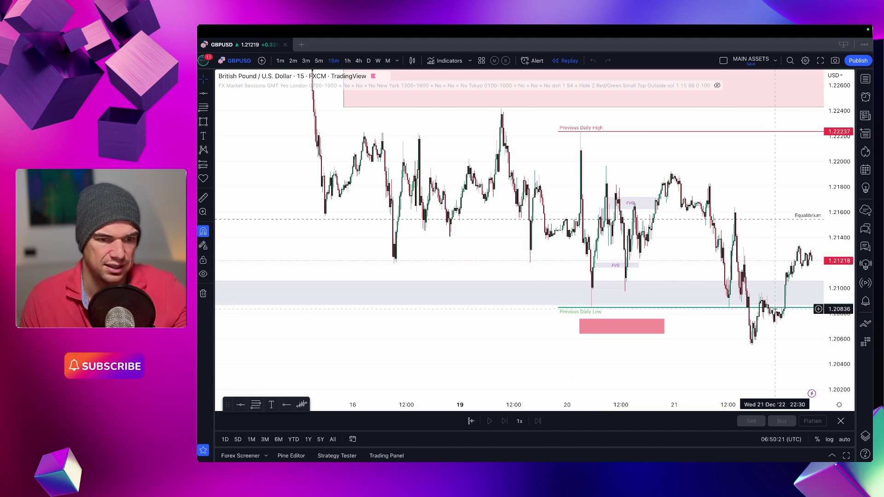
{"action": "left_click_drag", "start_coordinate": [842, 113], "coordinate": [842, 139]}
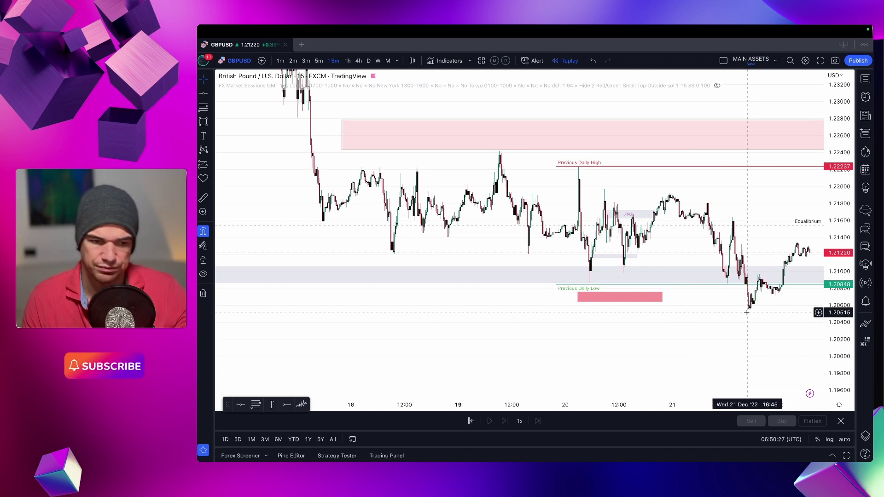
{"action": "scroll", "coordinate": [512, 256], "scroll_direction": "up", "scroll_amount": 5}
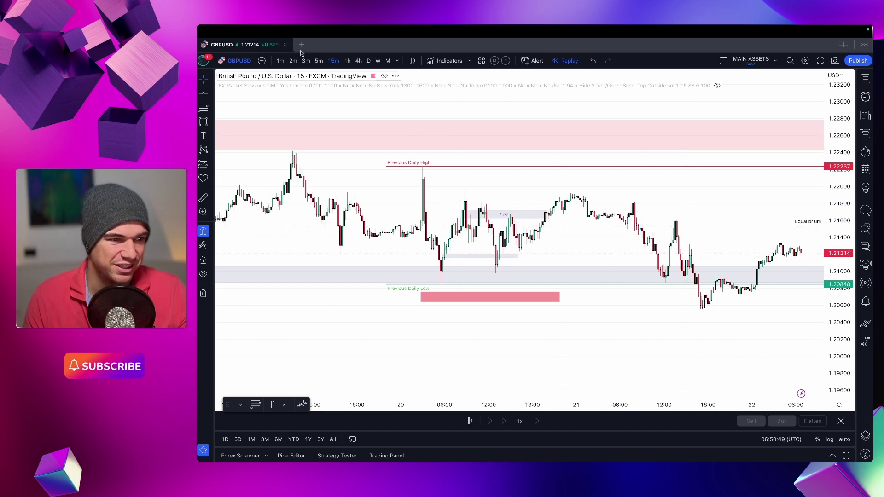
Minimize the chart window and open the desktop image 2022-12-22_07-33-37 in Preview, placing its window lower on the desktop.
{"action": "left_click", "coordinate": [215, 43]}
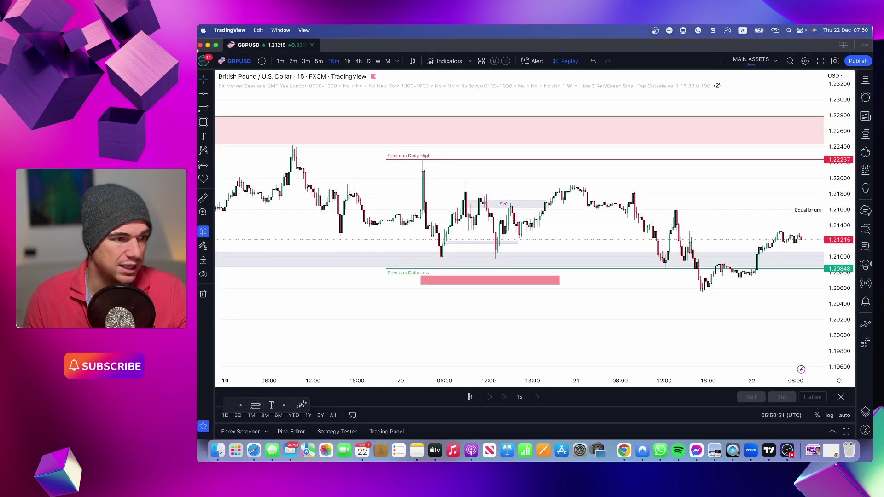
{"action": "left_click", "coordinate": [207, 45]}
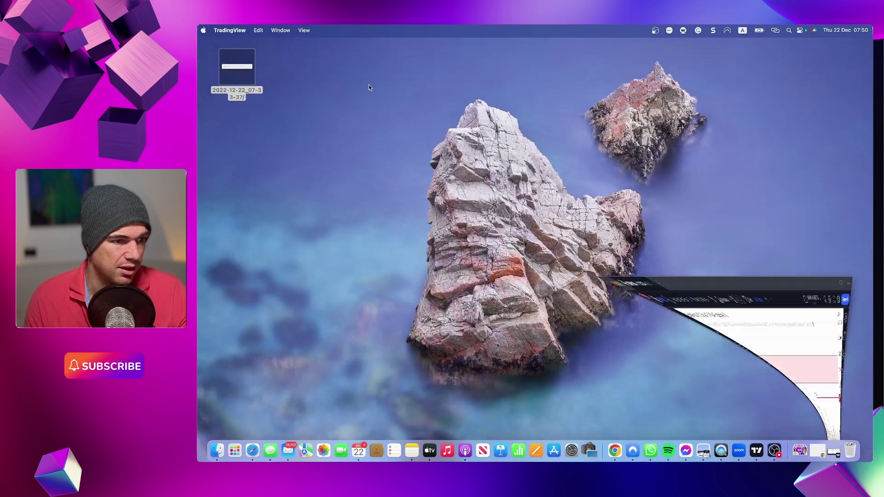
{"action": "double_click", "coordinate": [242, 80]}
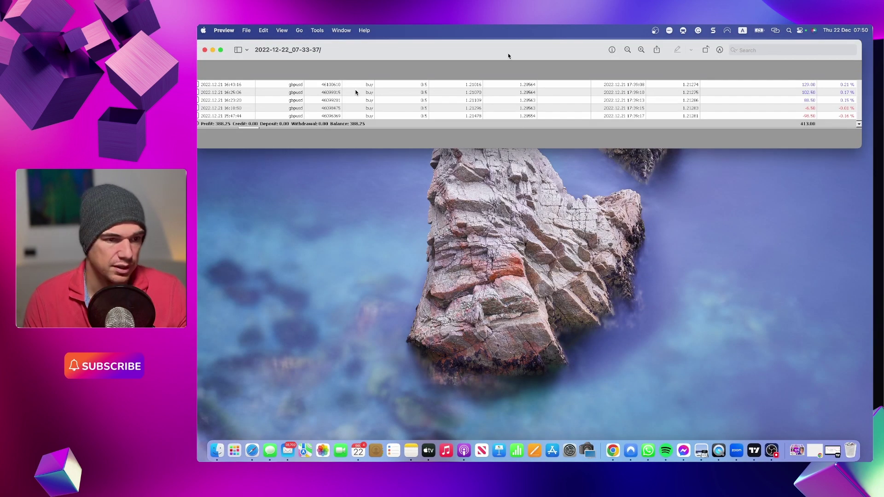
{"action": "left_click_drag", "start_coordinate": [509, 56], "coordinate": [525, 121]}
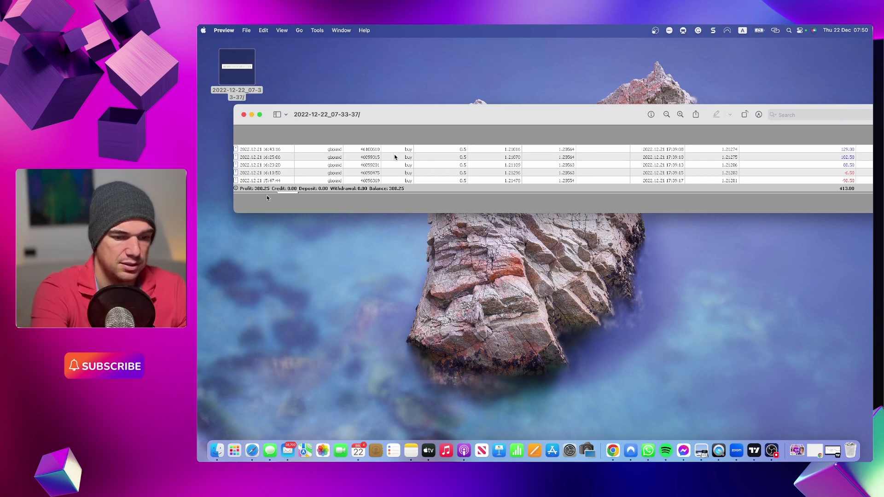
Enlarge the trade history image and examine the GBPUSD buy entries, their closing times and profits.
{"action": "key", "text": "super+plus"}
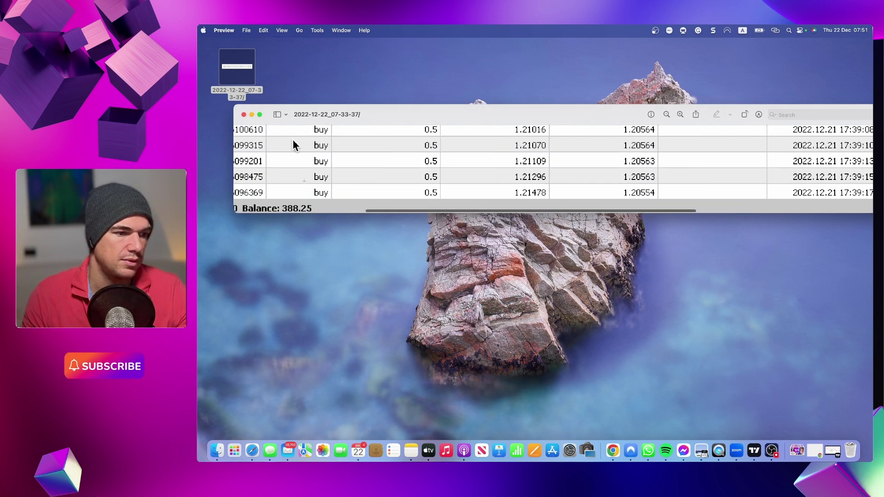
{"action": "scroll", "coordinate": [559, 140], "scroll_direction": "left", "scroll_amount": 10}
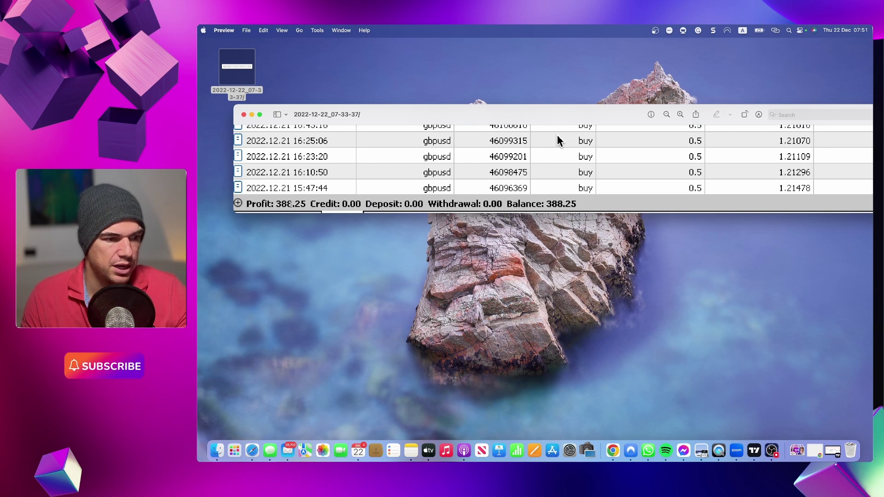
{"action": "scroll", "coordinate": [477, 138], "scroll_direction": "right", "scroll_amount": 15}
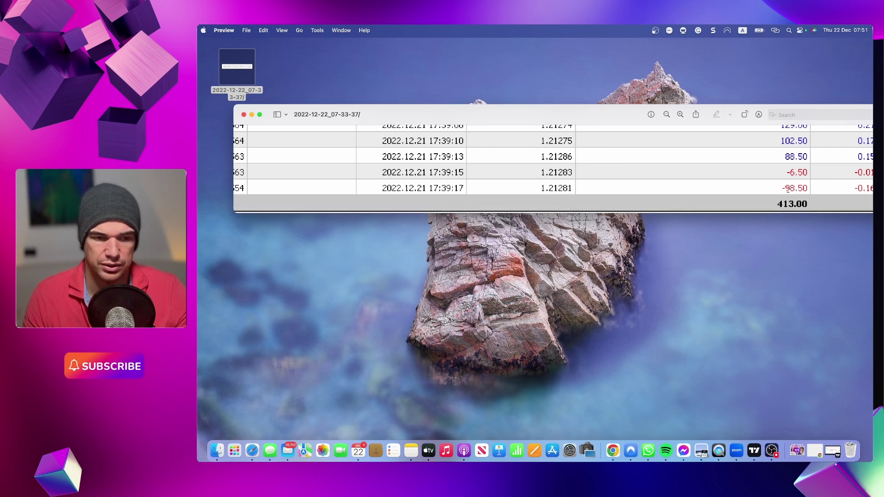
{"action": "scroll", "coordinate": [783, 163], "scroll_direction": "up", "scroll_amount": 1}
{"action": "scroll", "coordinate": [770, 179], "scroll_direction": "down", "scroll_amount": 1}
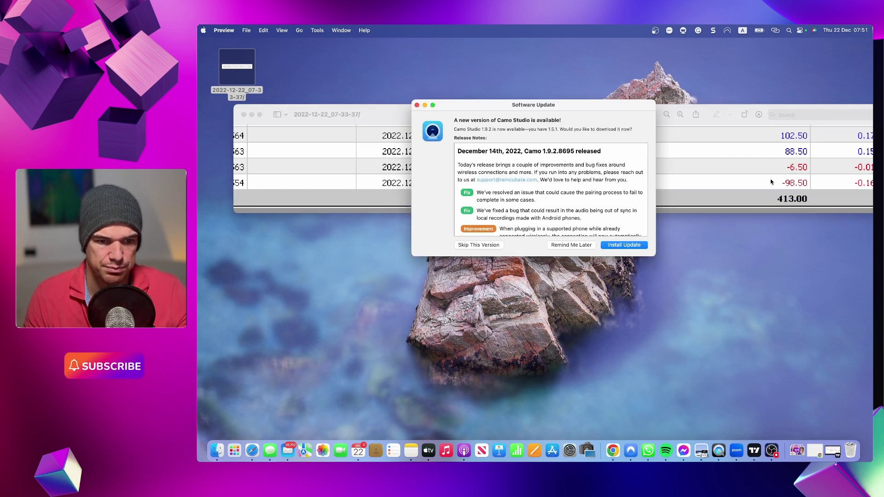
Skip the offered Camo Studio version and close the trade history image.
{"action": "left_click", "coordinate": [490, 247]}
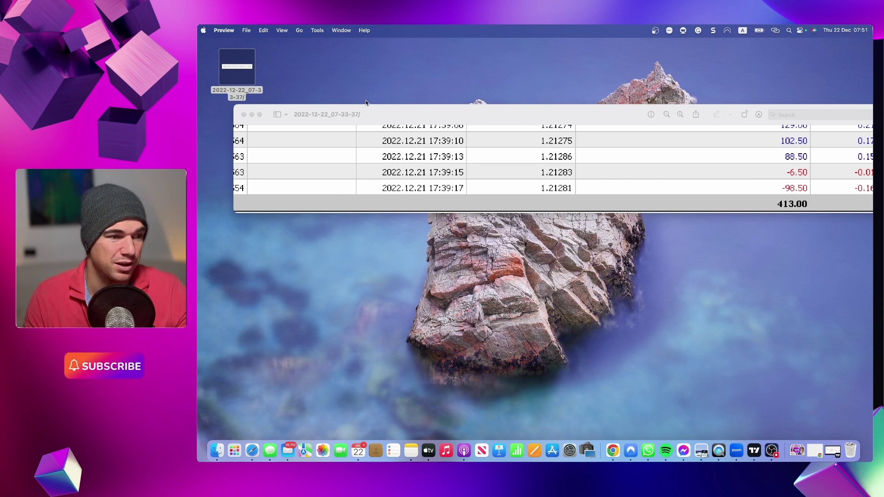
{"action": "left_click", "coordinate": [244, 115]}
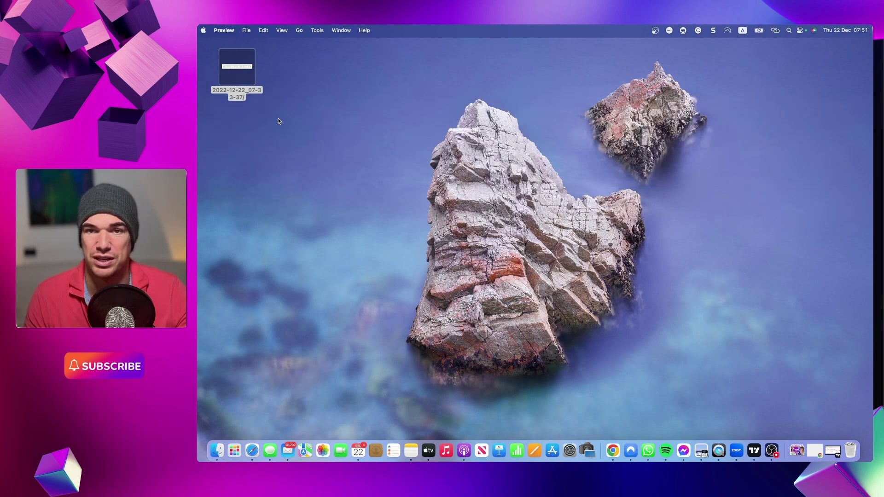